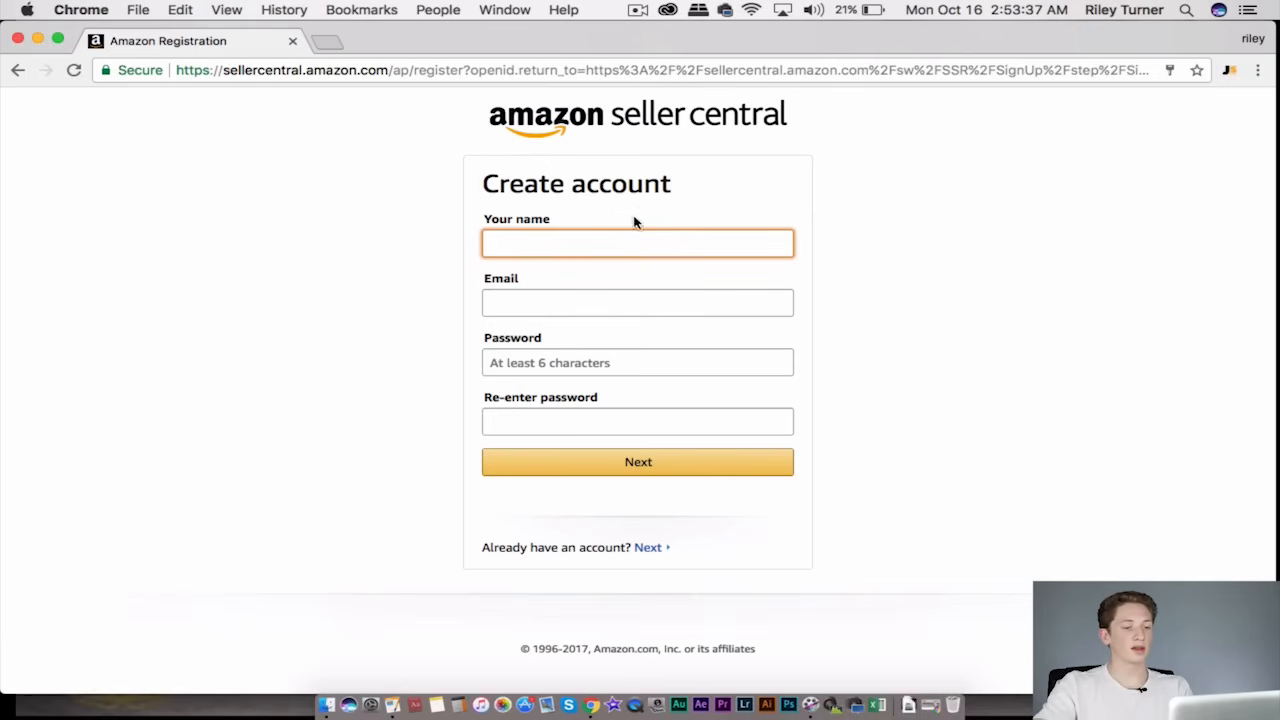
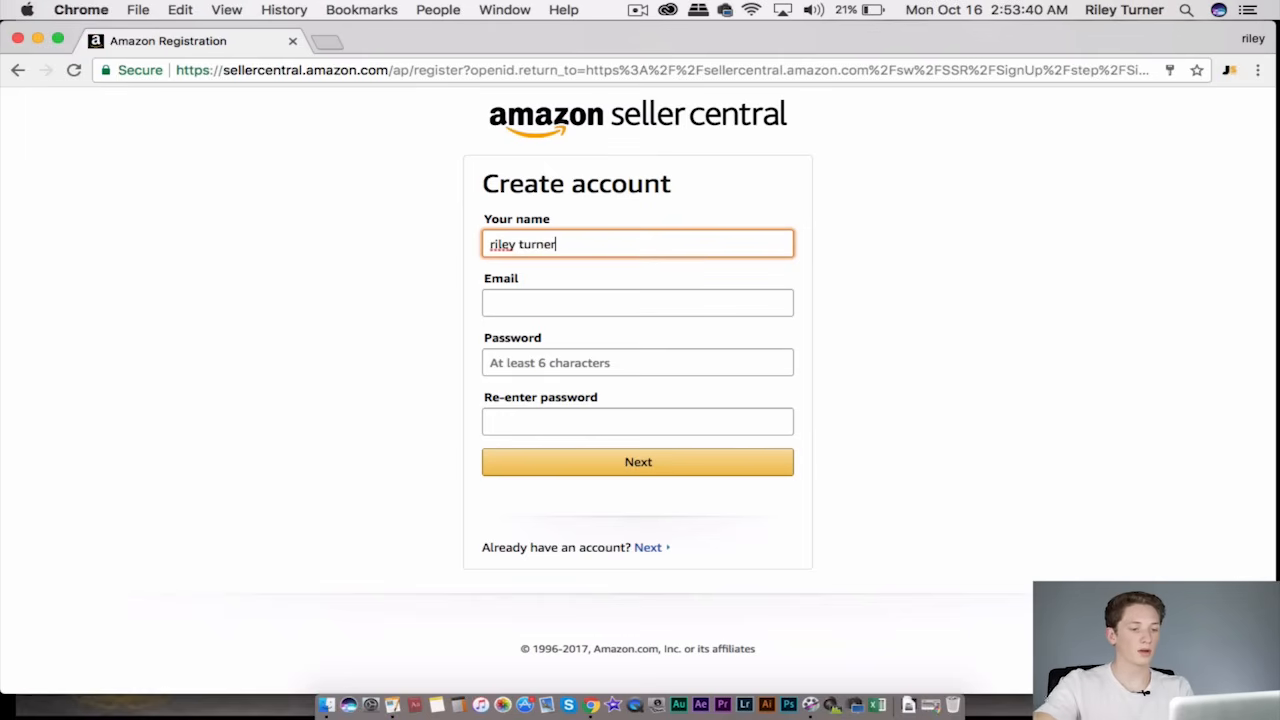
# Step: Create the seller account with the user's name, e-mail address and a confirmed password
pyautogui.click(612, 305)
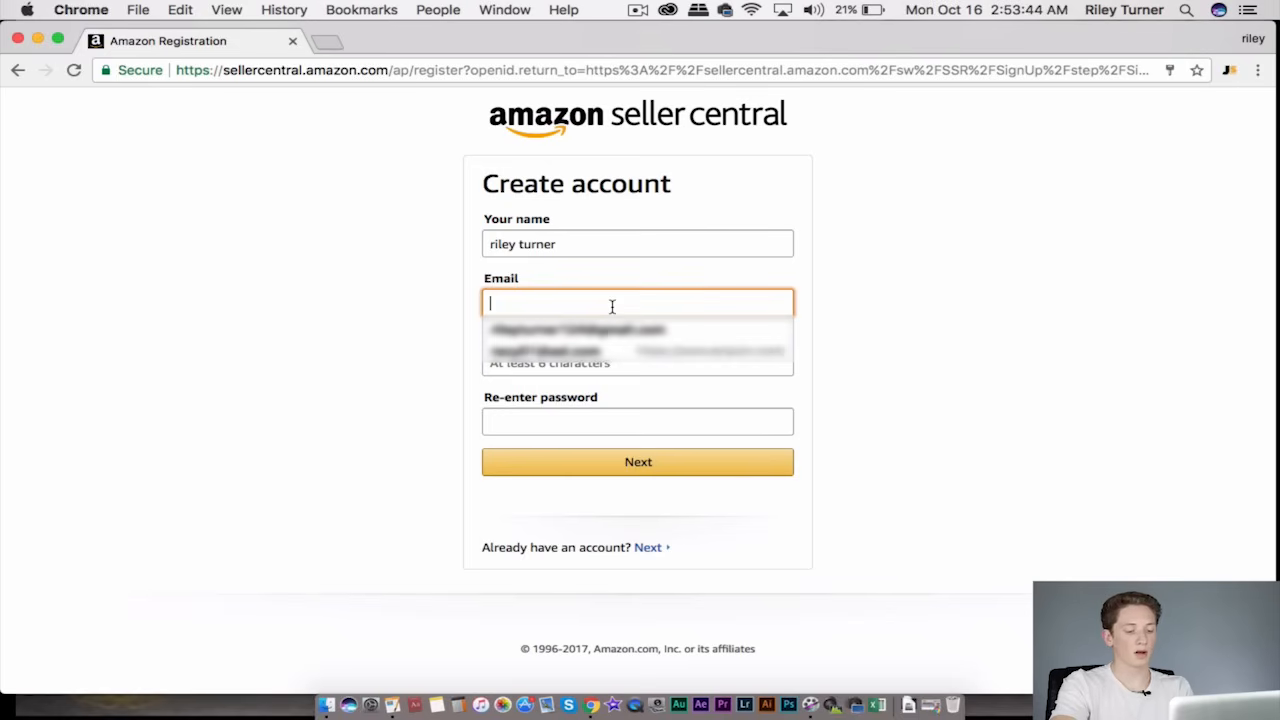
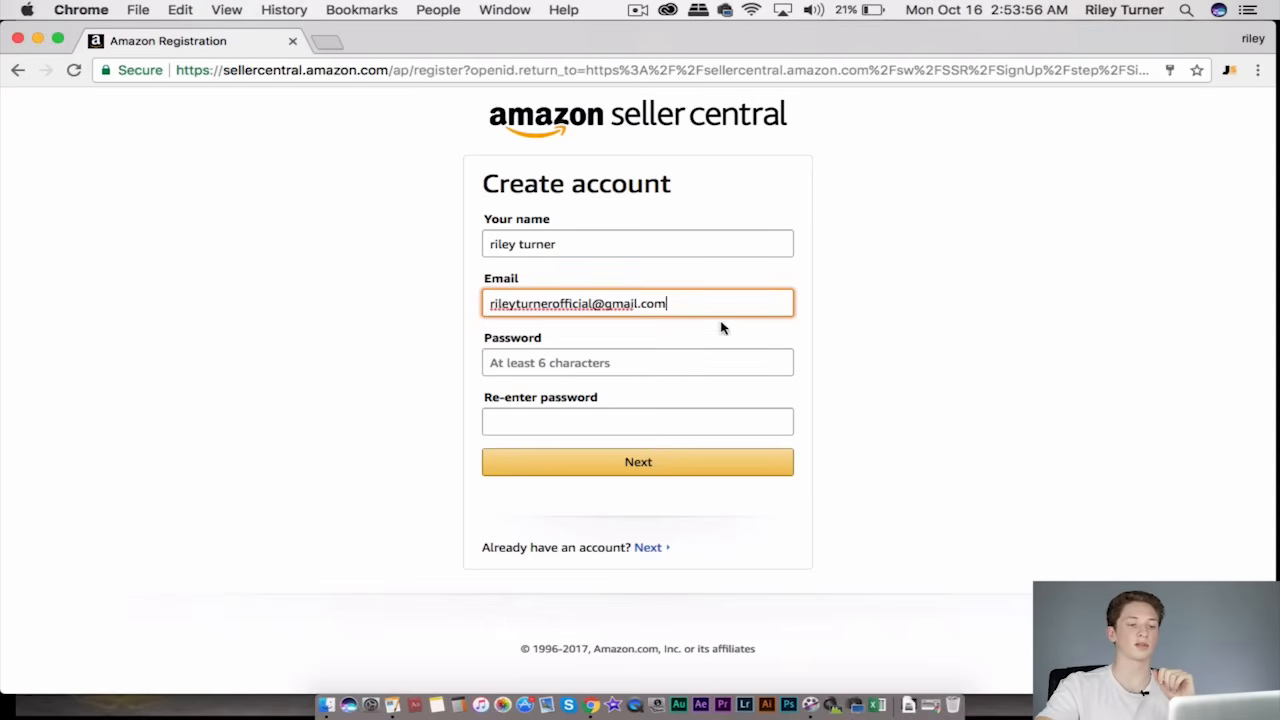
pyautogui.click(718, 371)
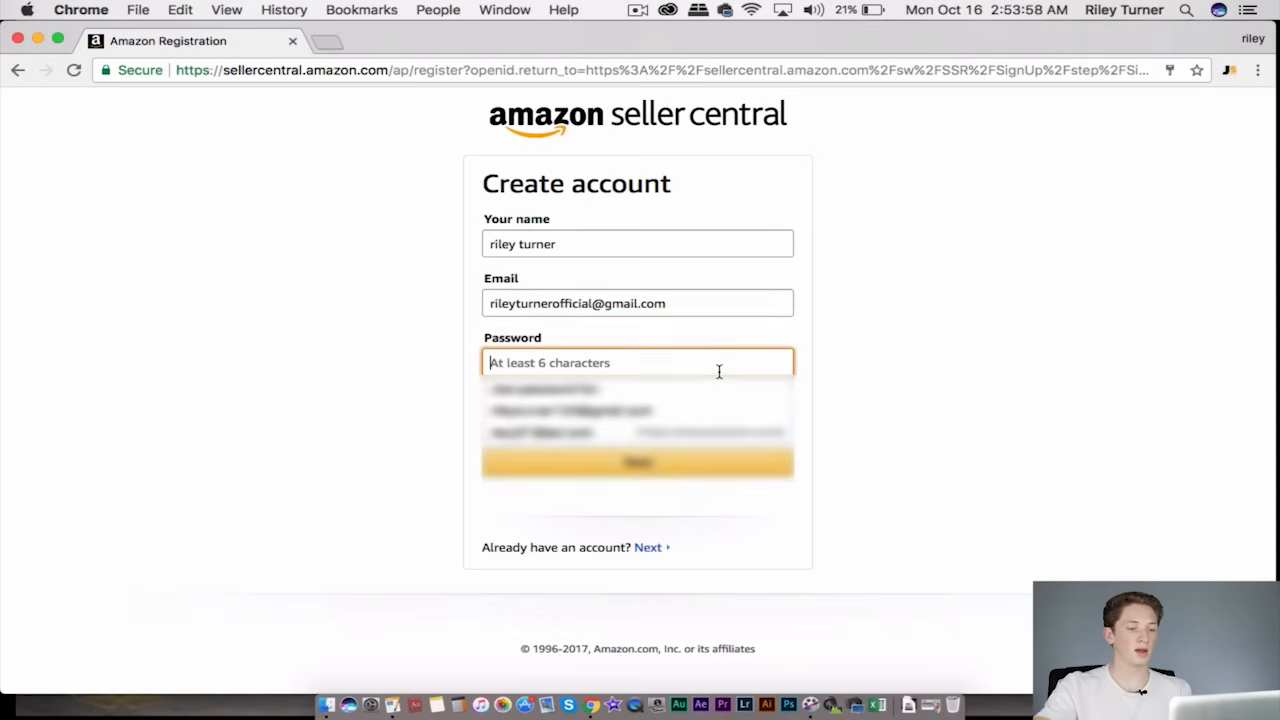
pyautogui.write('••••••')
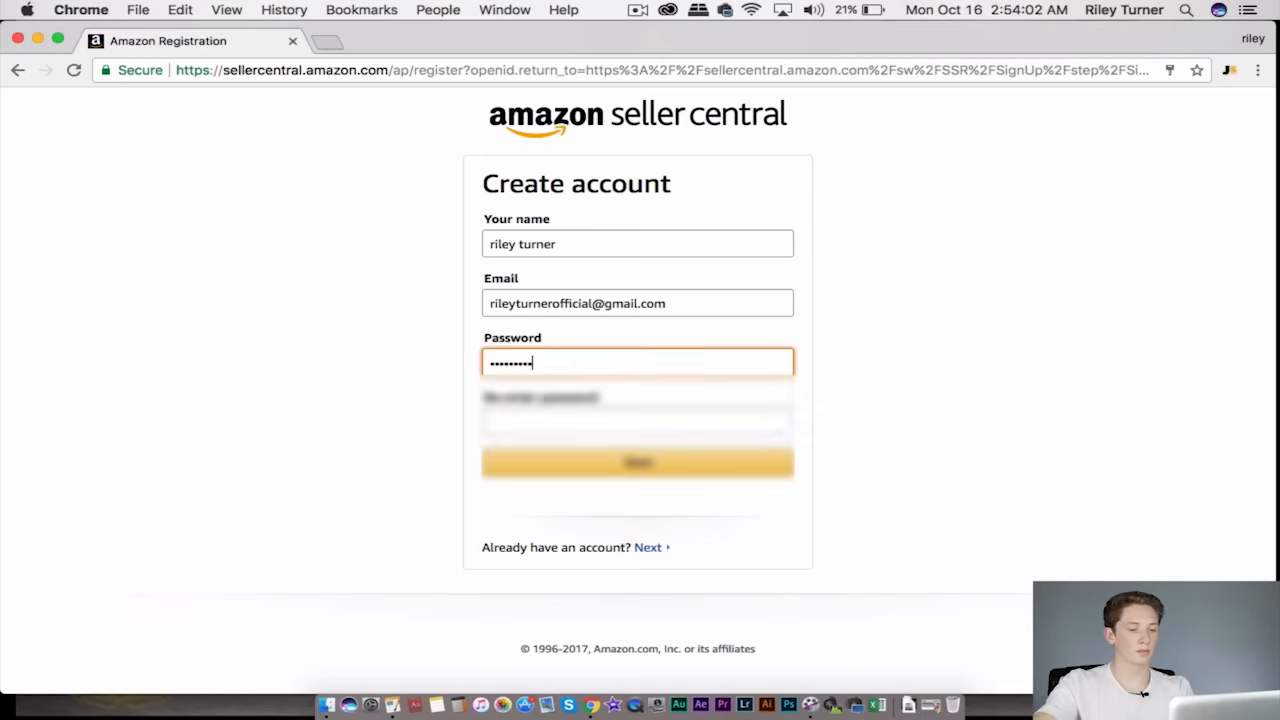
pyautogui.click(777, 416)
pyautogui.write('••')
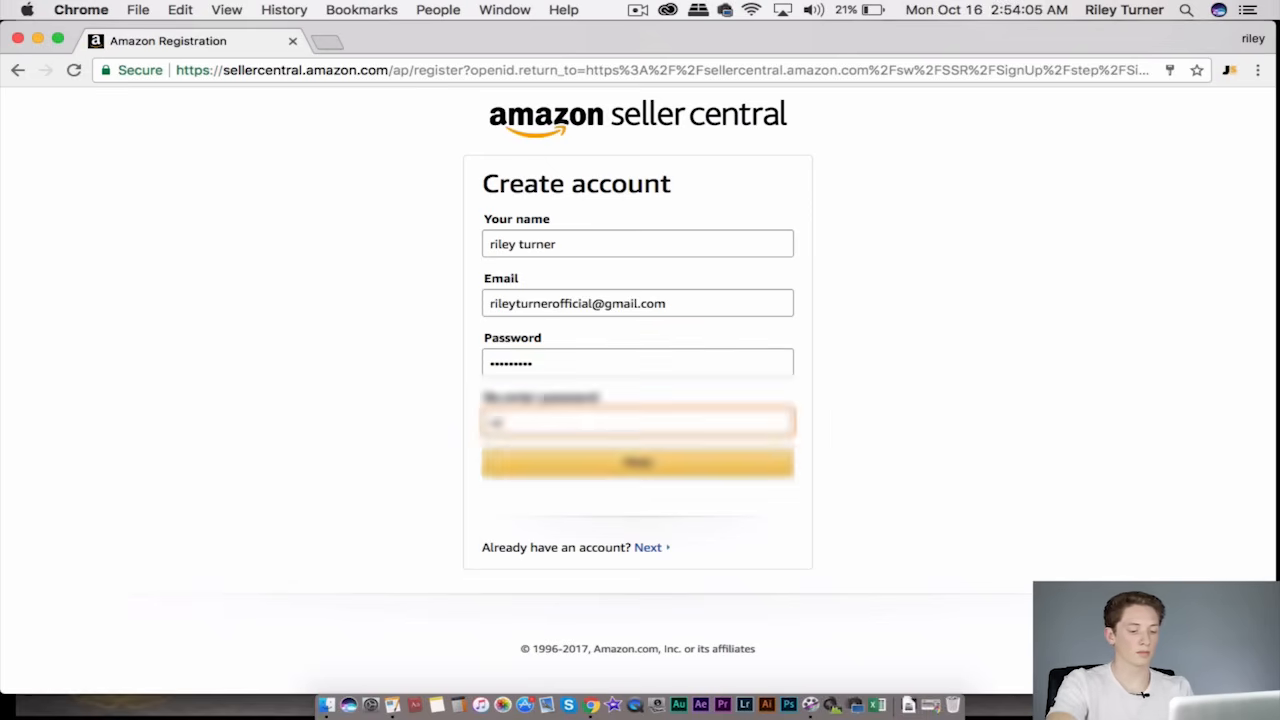
pyautogui.write('•••••••')
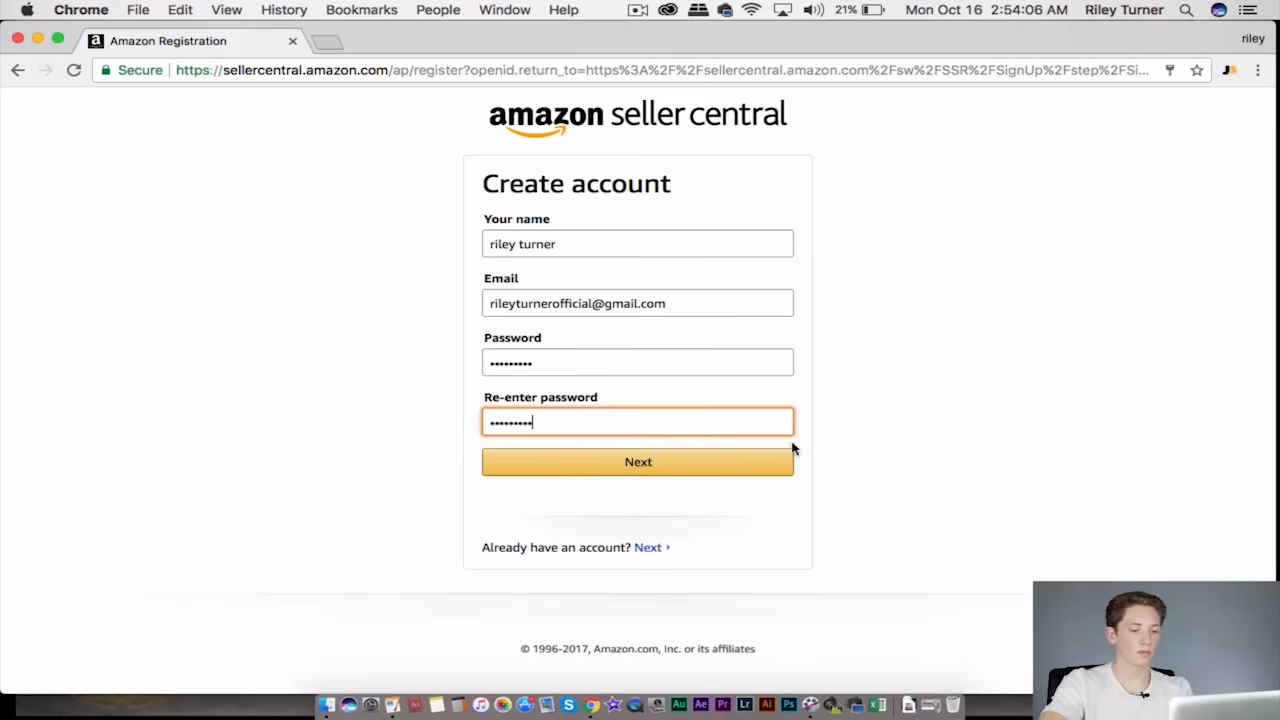
pyautogui.click(752, 464)
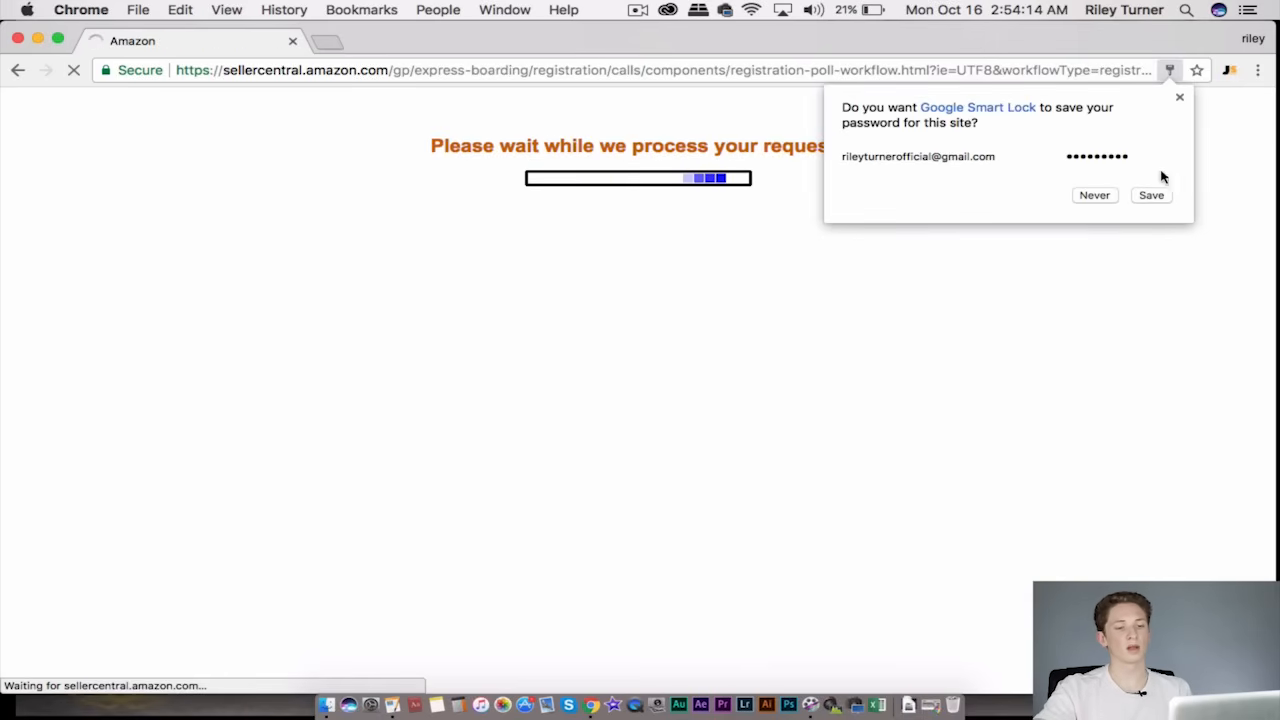
# Step: Decline saving the password in the browser and review the Seller agreement page
pyautogui.click(1094, 195)
pyautogui.scroll(-2, 805, 458)
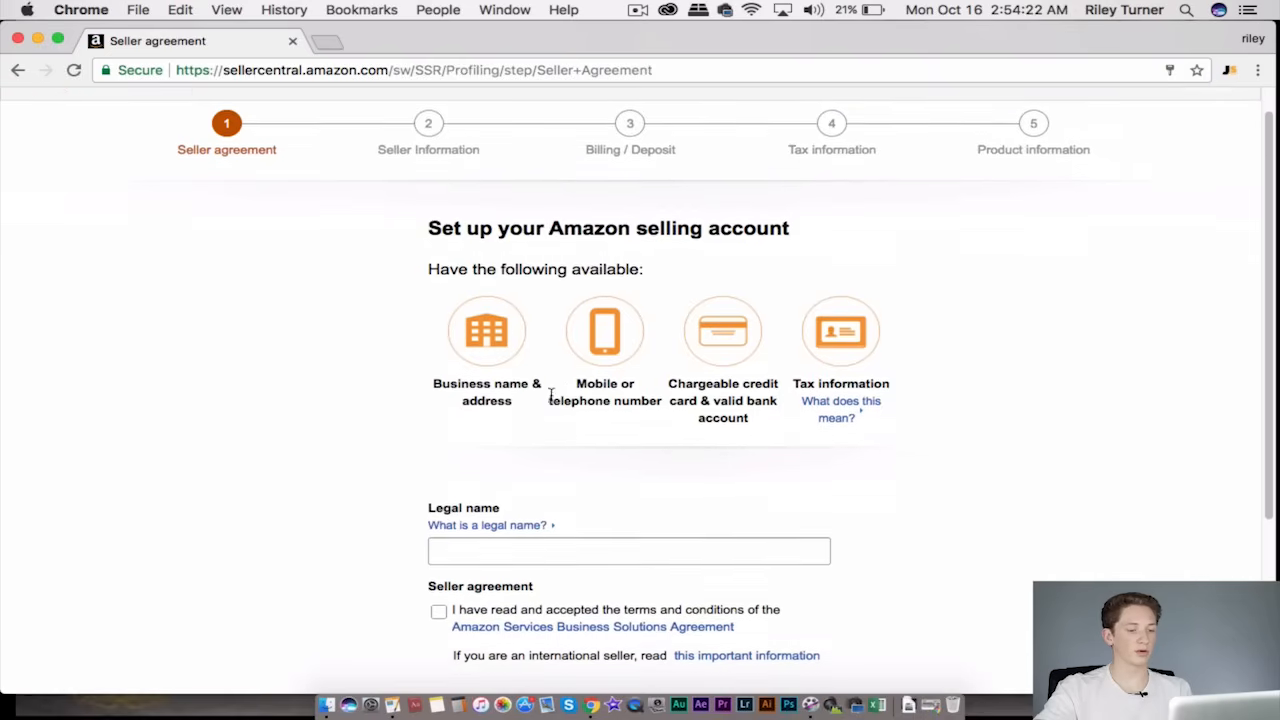
pyautogui.scroll(-3, 551, 400)
pyautogui.scroll(4, 563, 394)
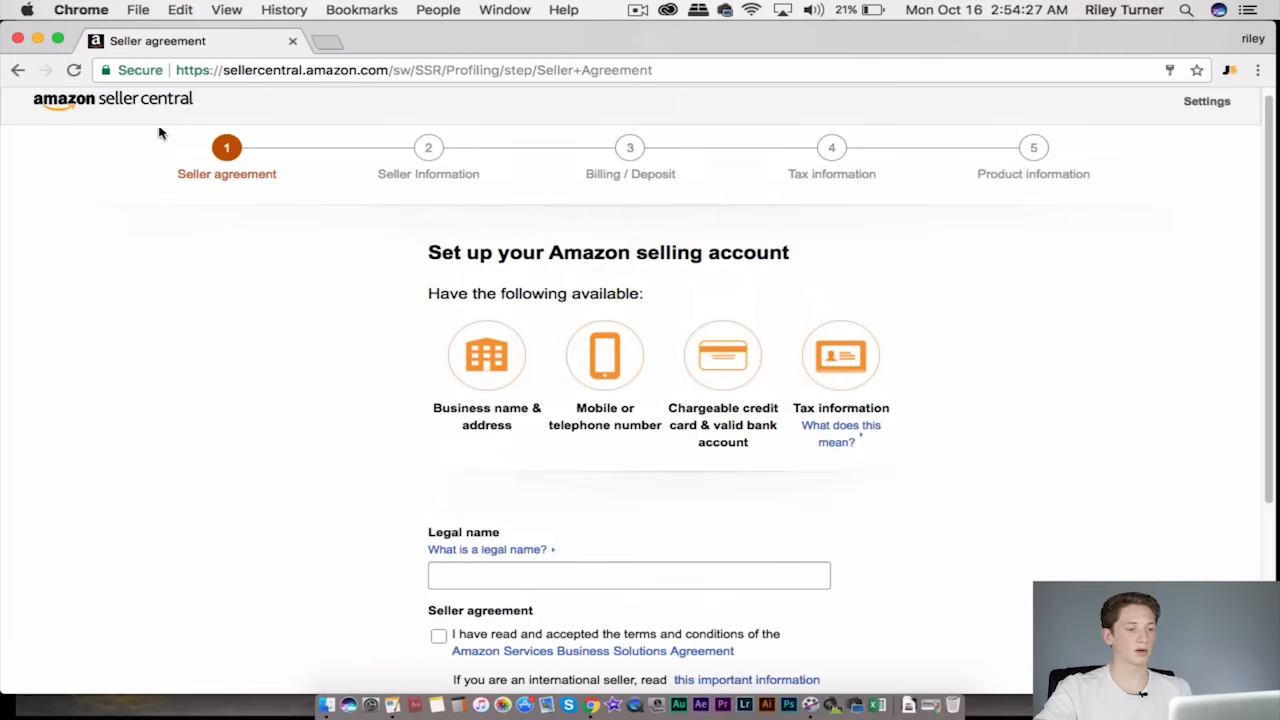
pyautogui.scroll(-3, 417, 306)
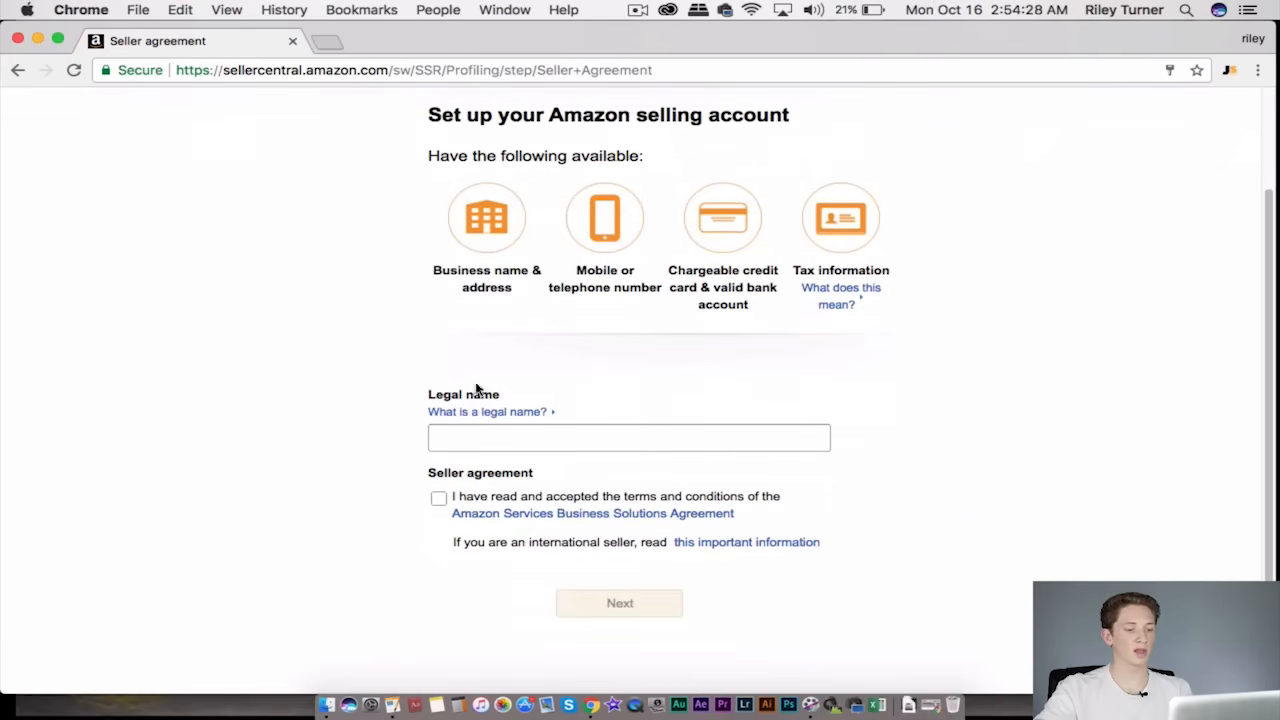
# Step: Enter the legal name, accept the seller agreement and continue to Seller Information
pyautogui.click(459, 430)
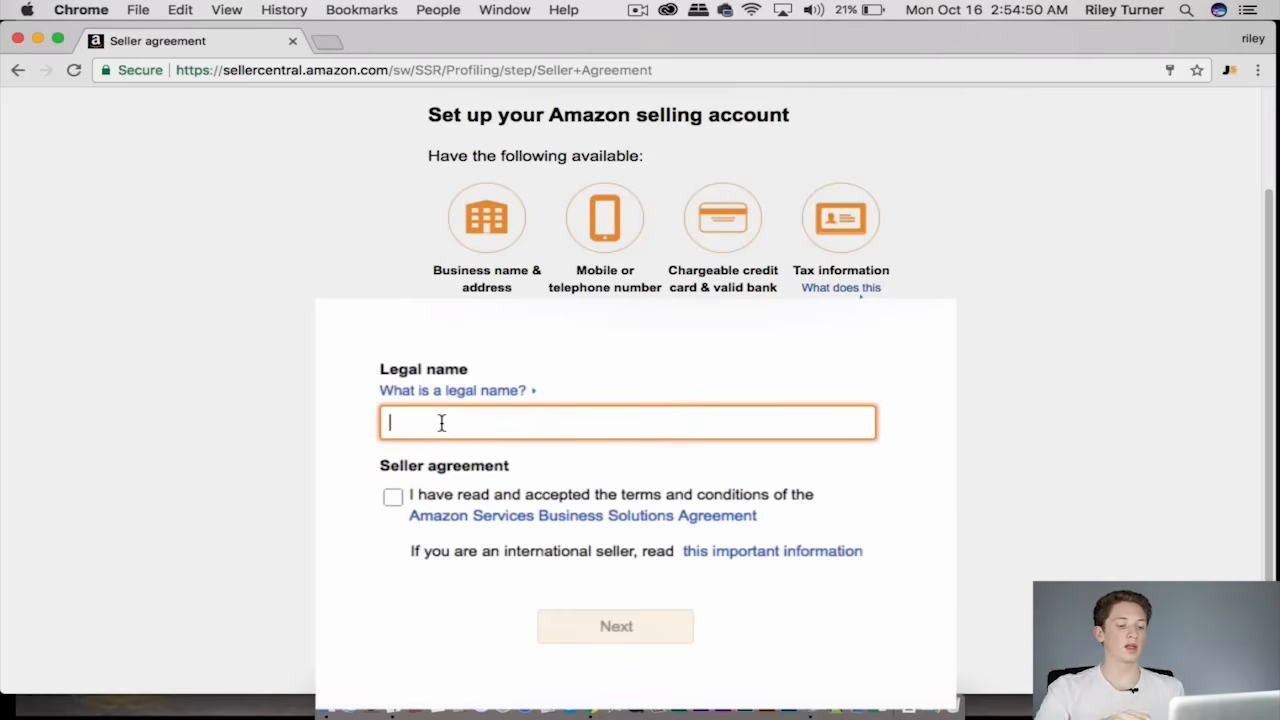
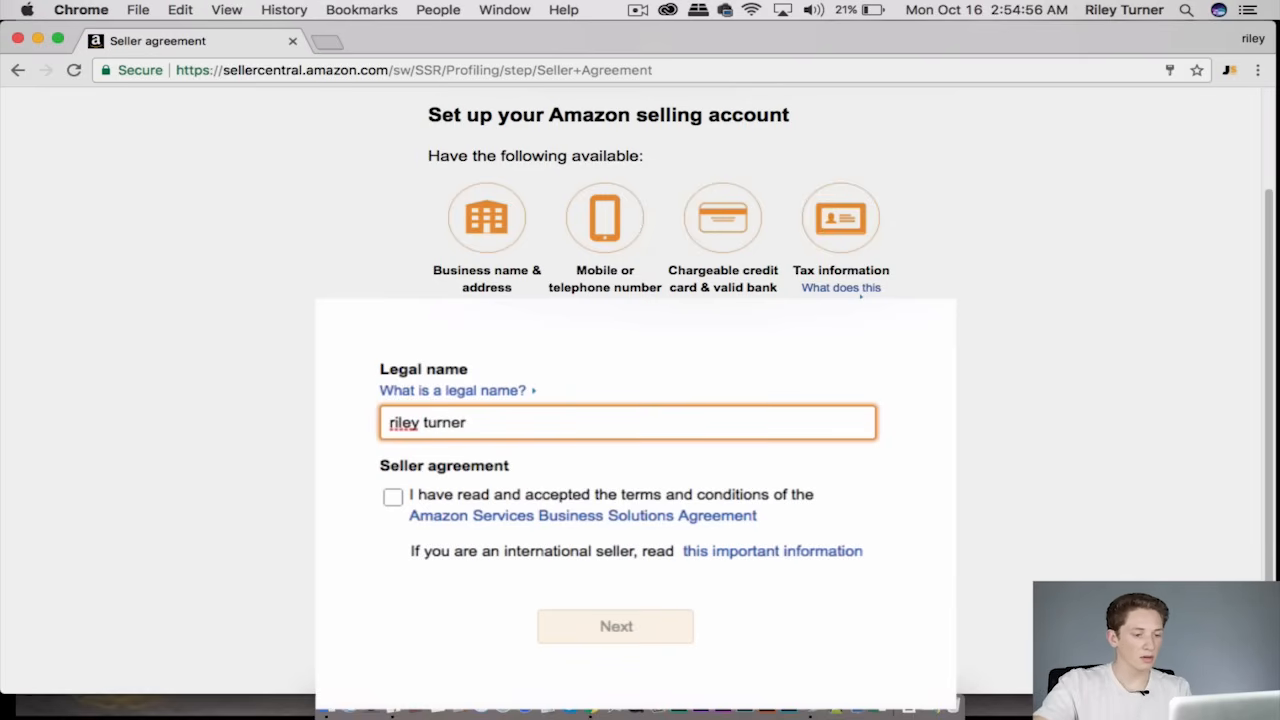
pyautogui.click(394, 497)
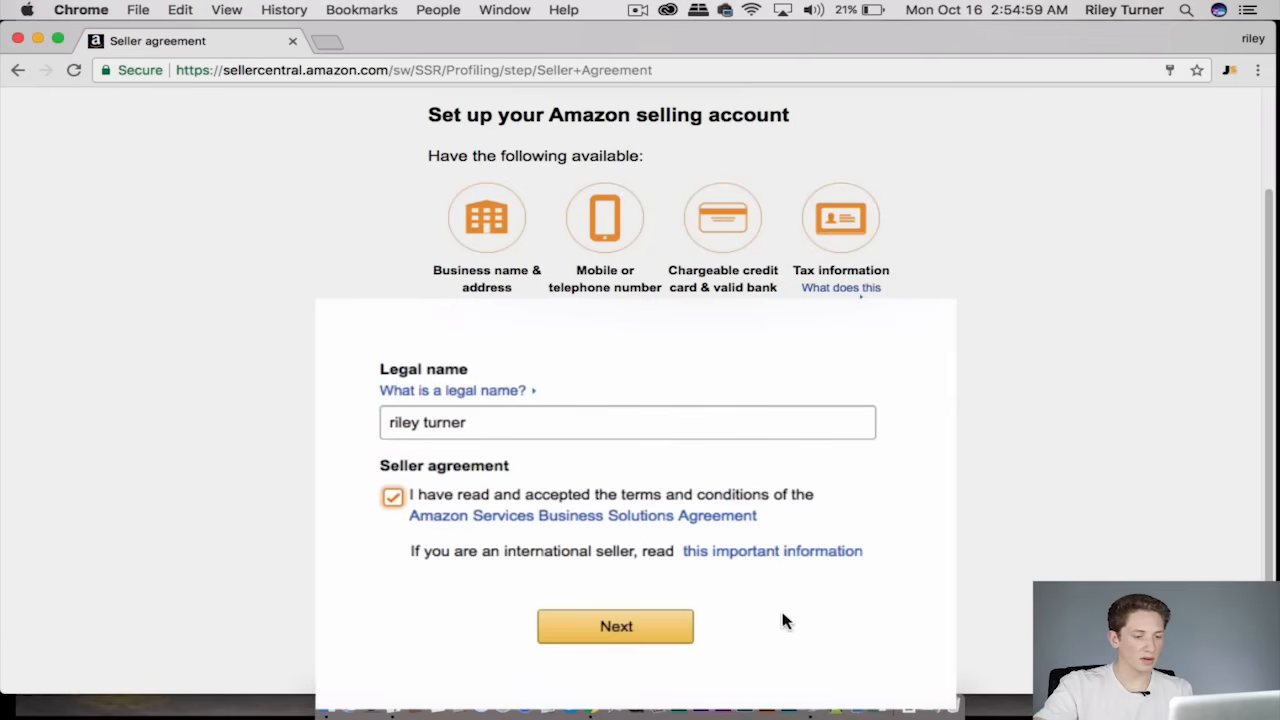
pyautogui.click(618, 630)
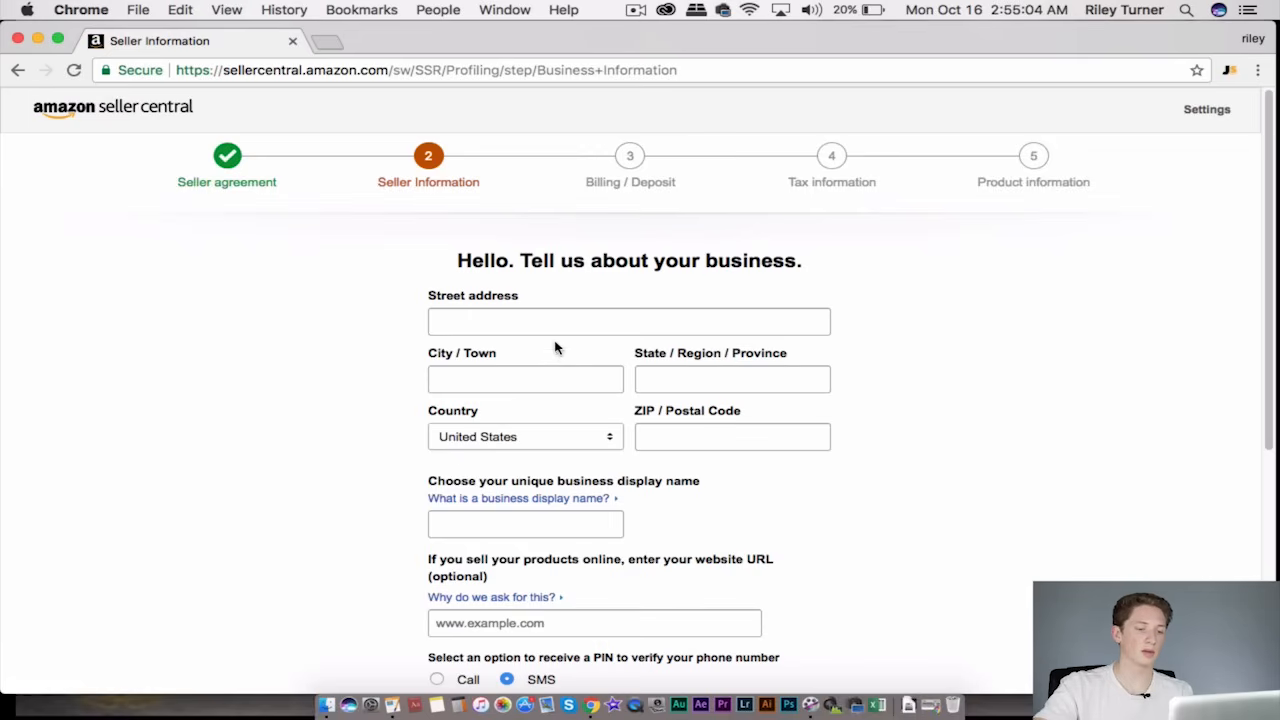
# Step: Fill in the business address and set the display name to 'supperior seller'
pyautogui.click(567, 321)
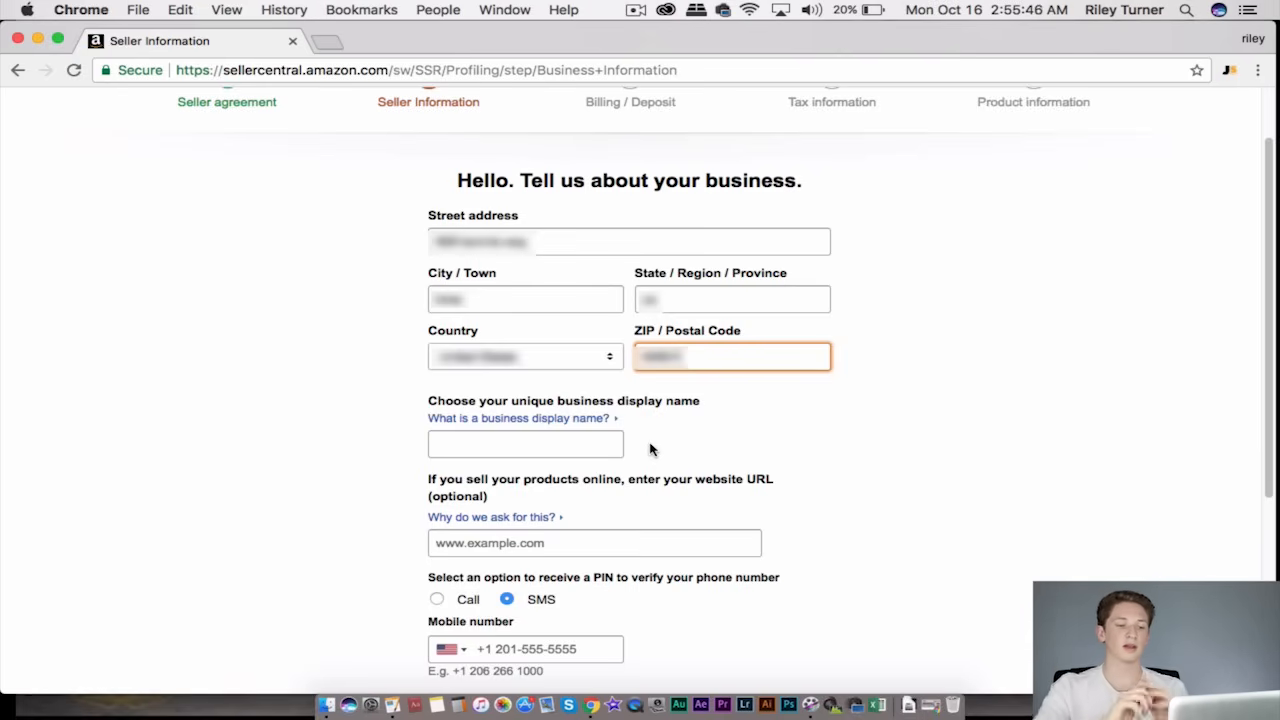
pyautogui.click(603, 443)
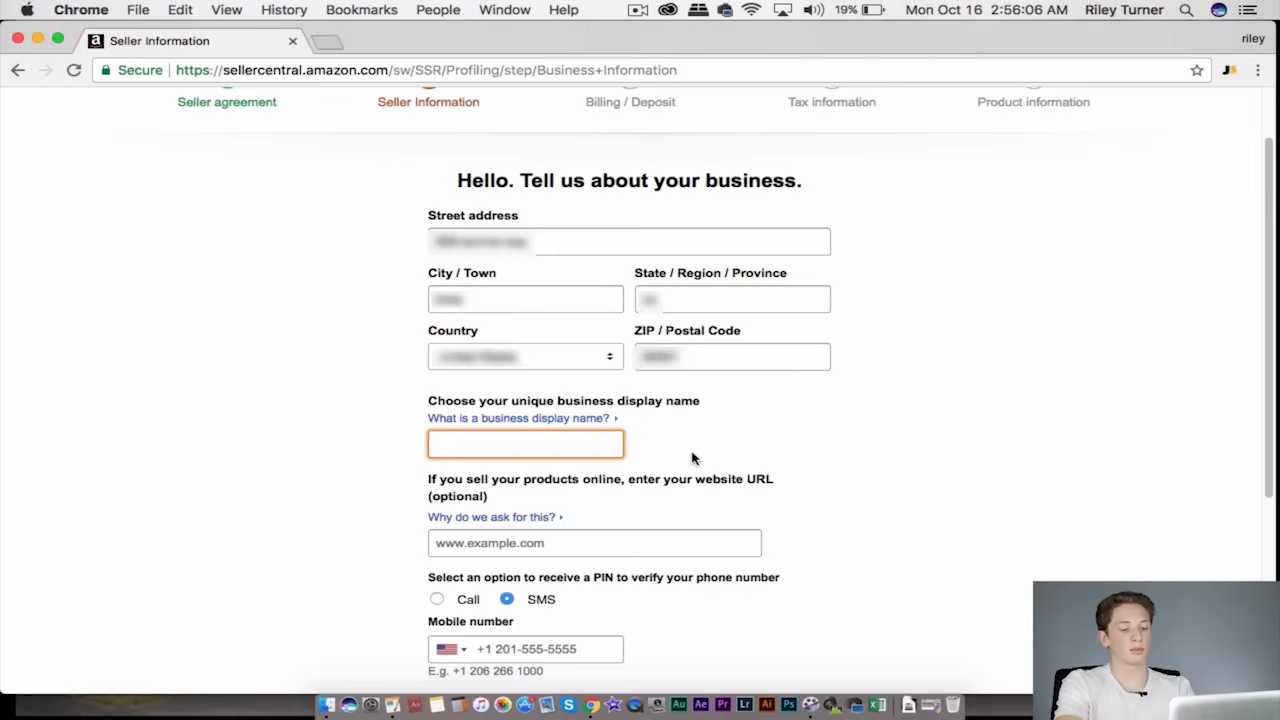
pyautogui.write('supperior seller')
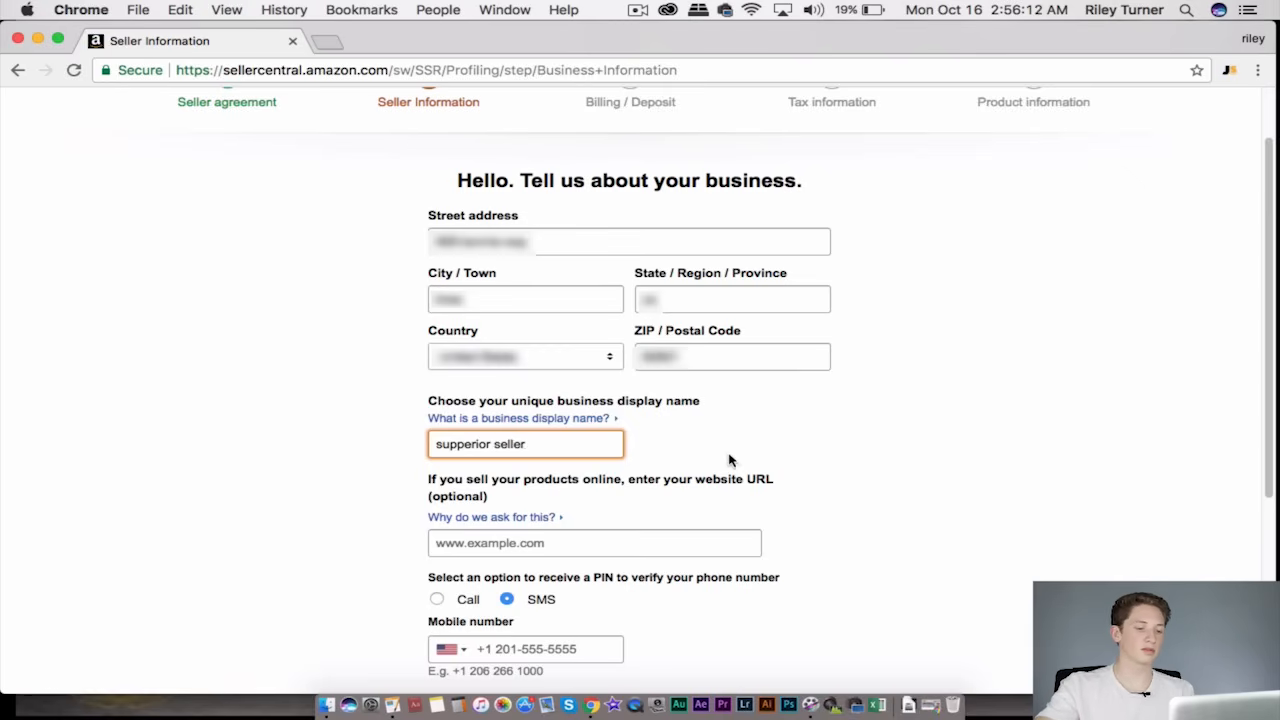
# Step: Enter the mobile number and request the verification PIN by SMS
pyautogui.scroll(-1, 742, 451)
pyautogui.scroll(-3, 742, 451)
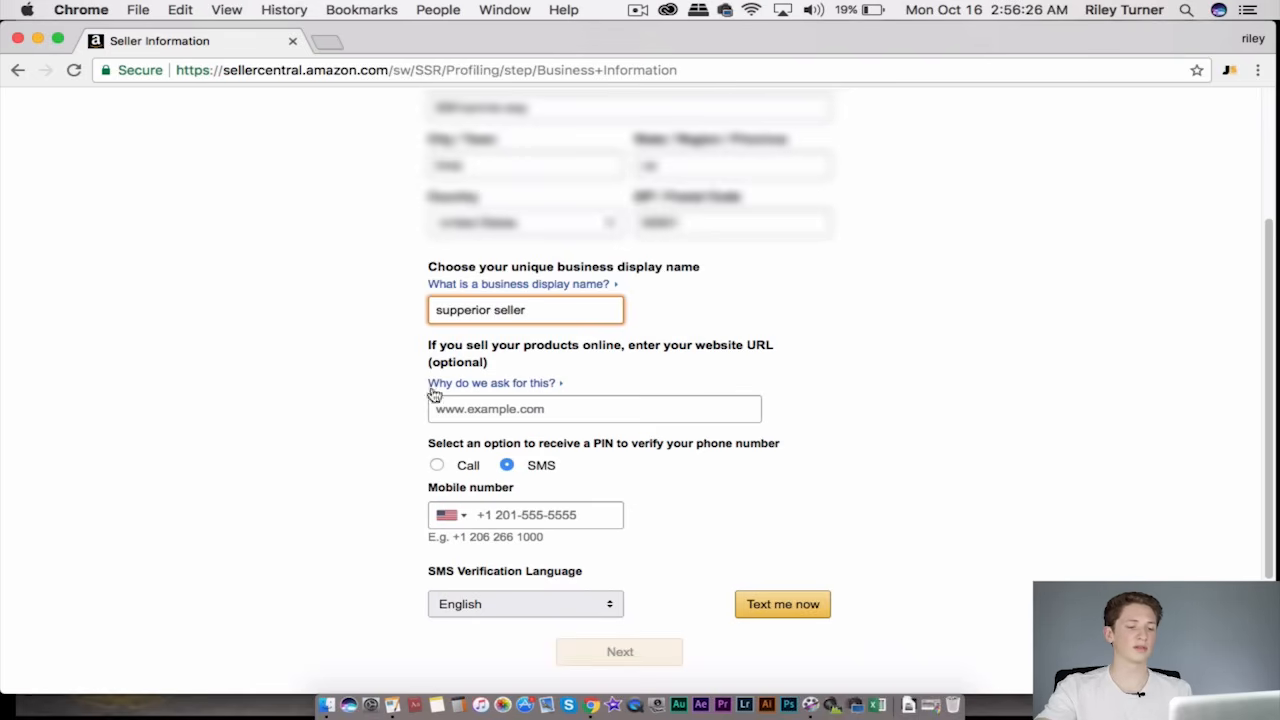
pyautogui.scroll(-3, 782, 428)
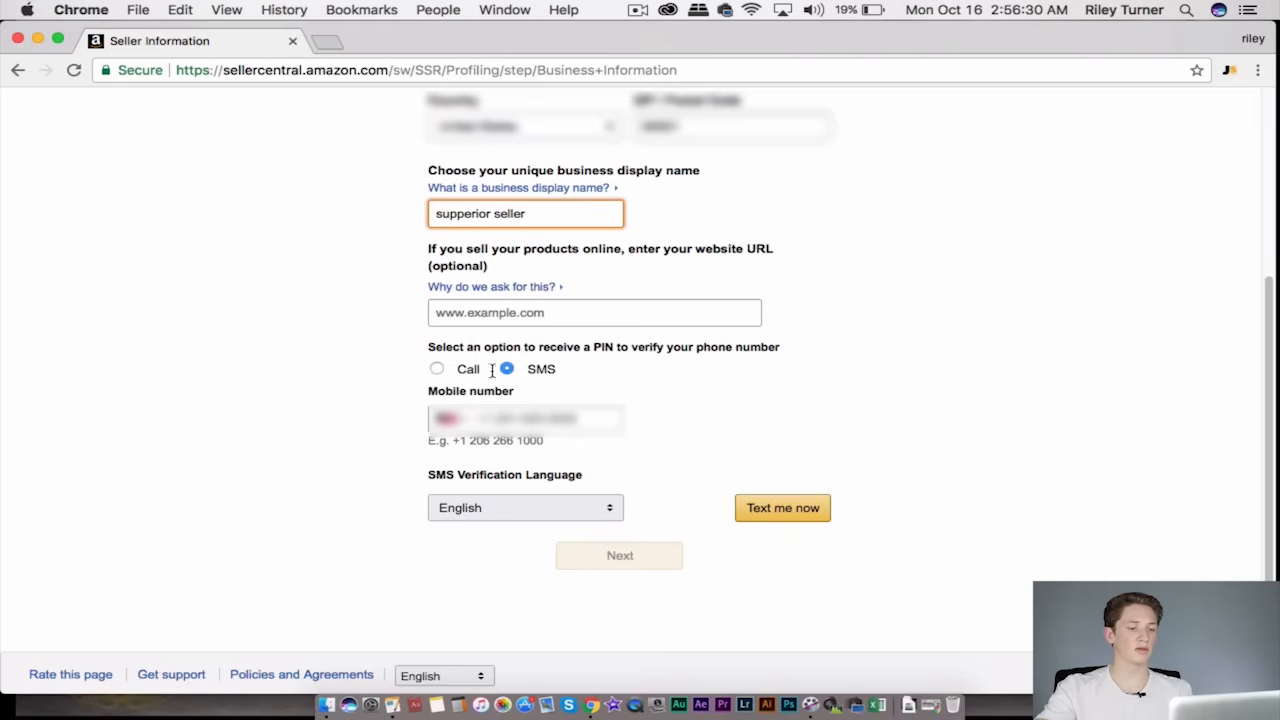
pyautogui.click(542, 422)
pyautogui.write('???????')
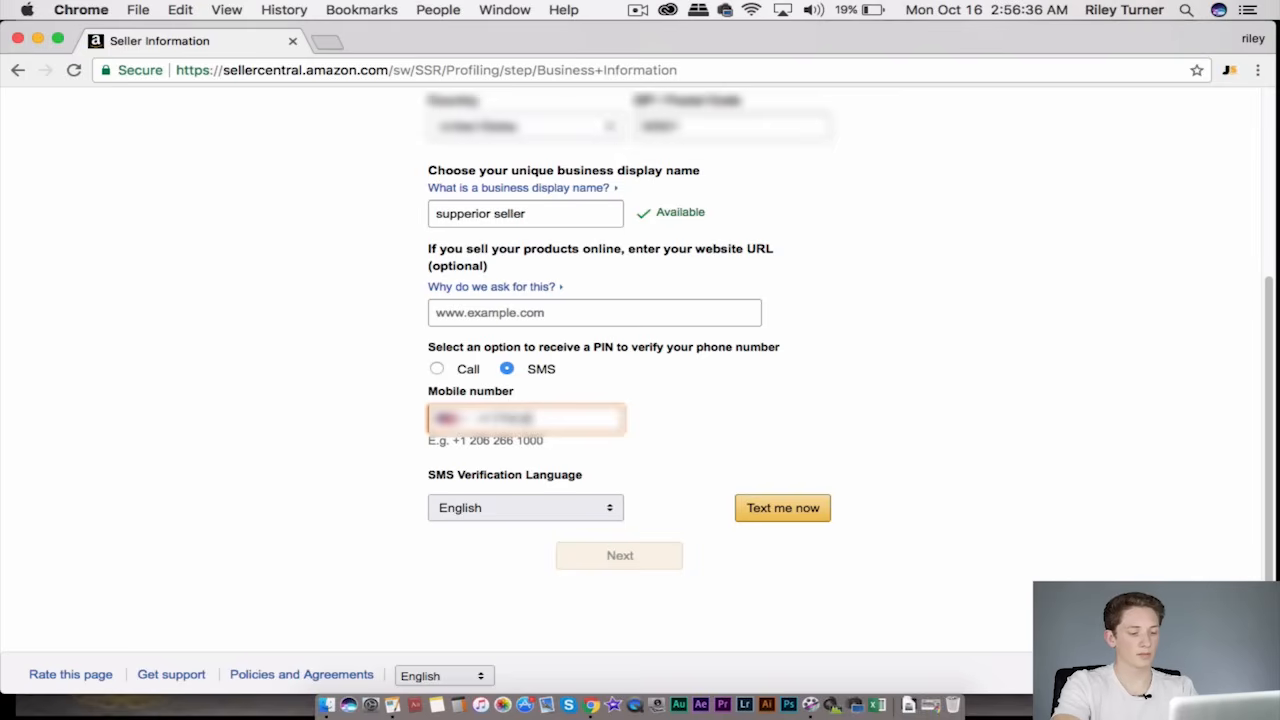
pyautogui.write('????')
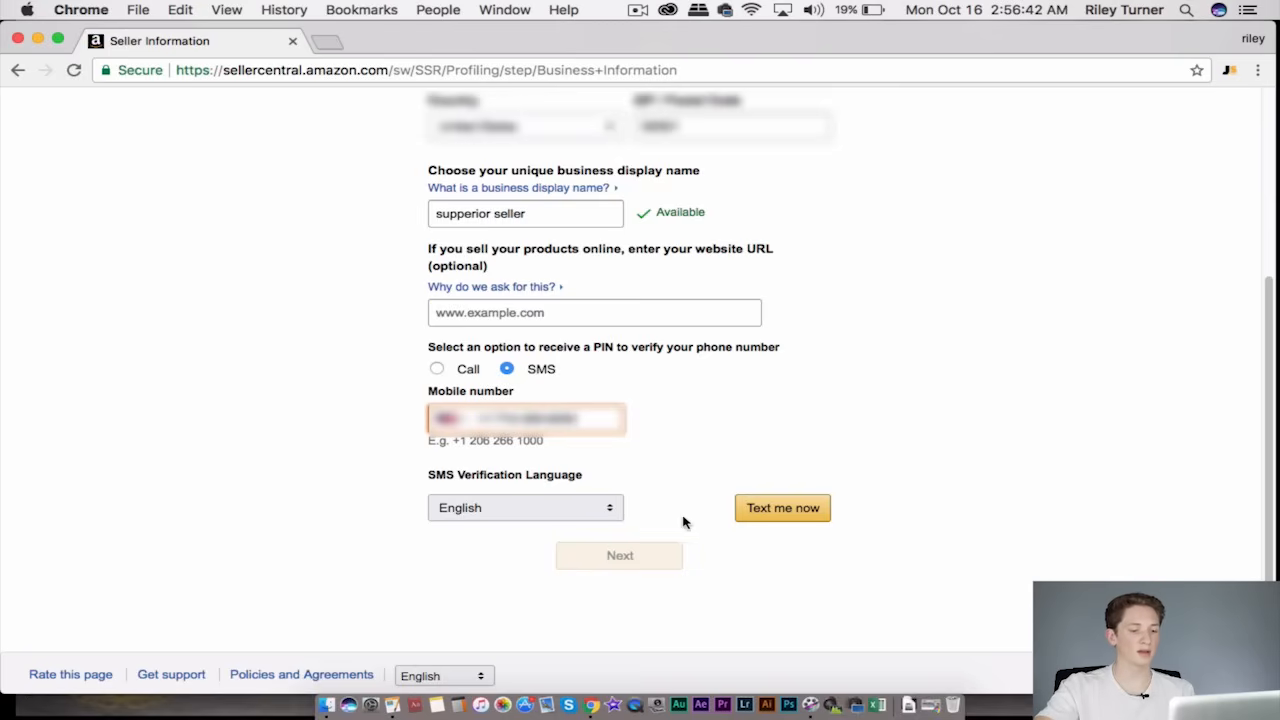
pyautogui.click(780, 510)
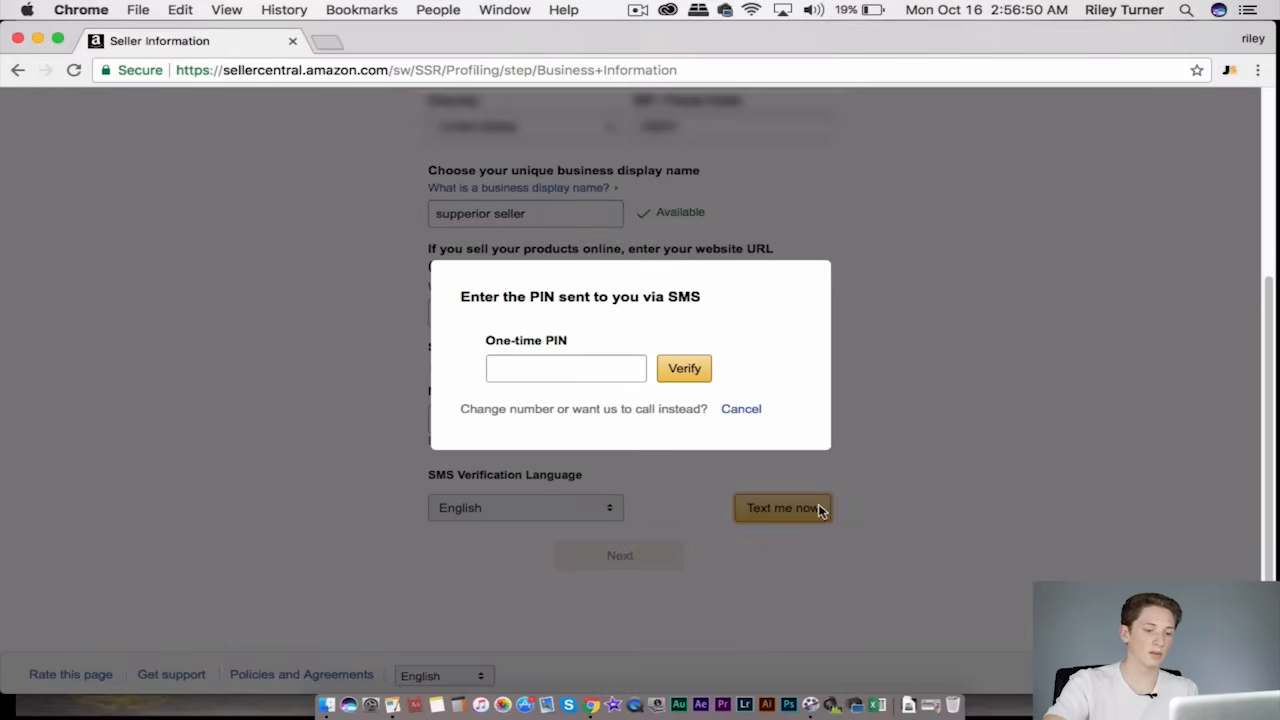
# Step: Verify the phone with the texted one-time PIN and continue to Billing / Deposit
pyautogui.click(551, 371)
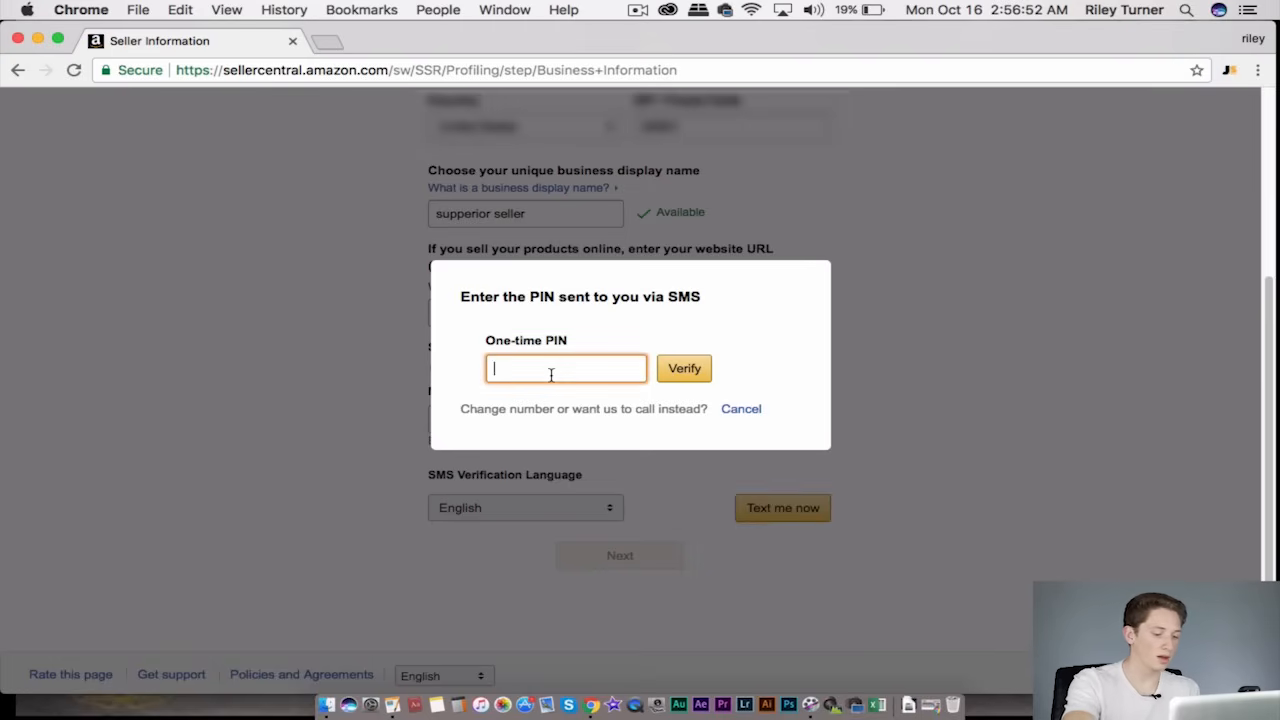
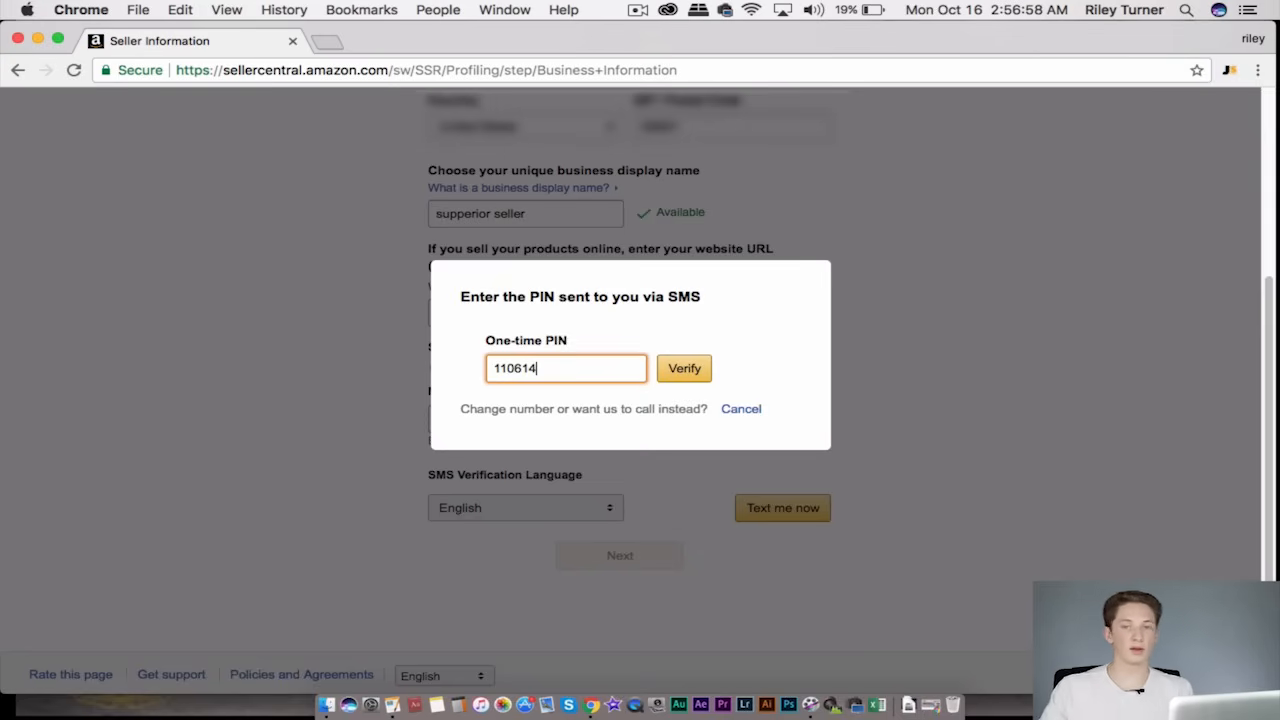
pyautogui.click(677, 368)
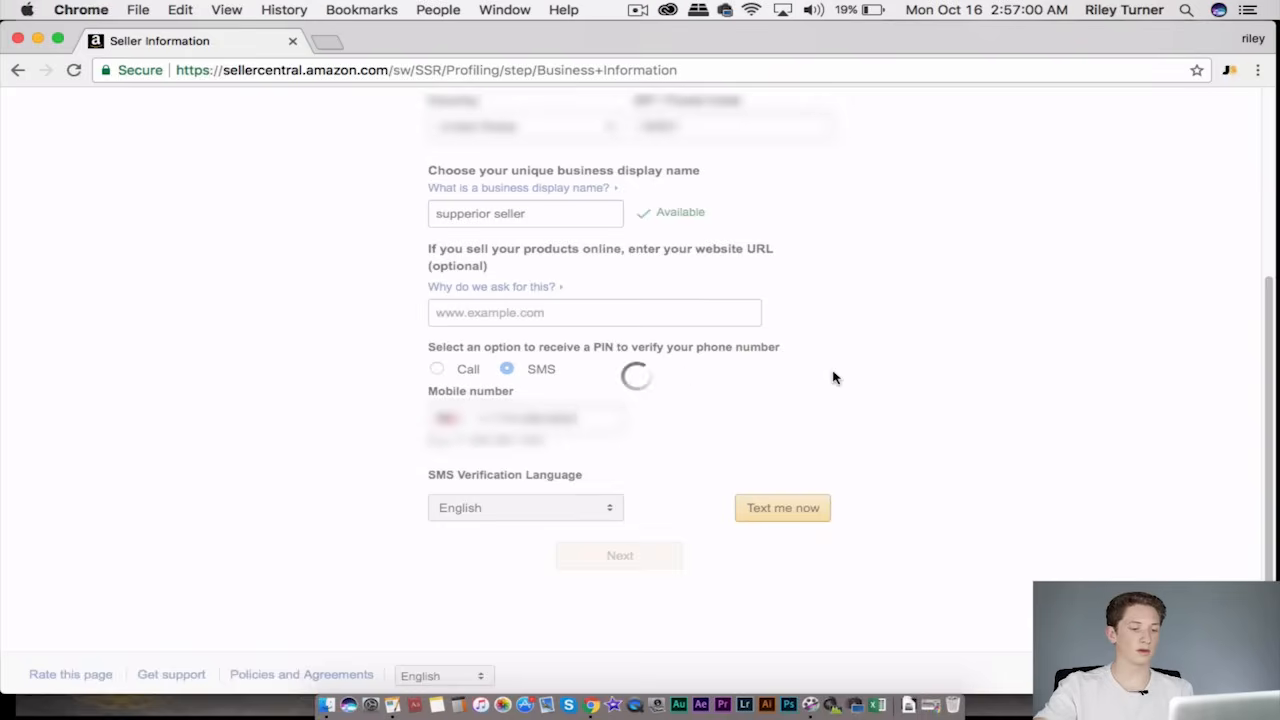
pyautogui.click(650, 476)
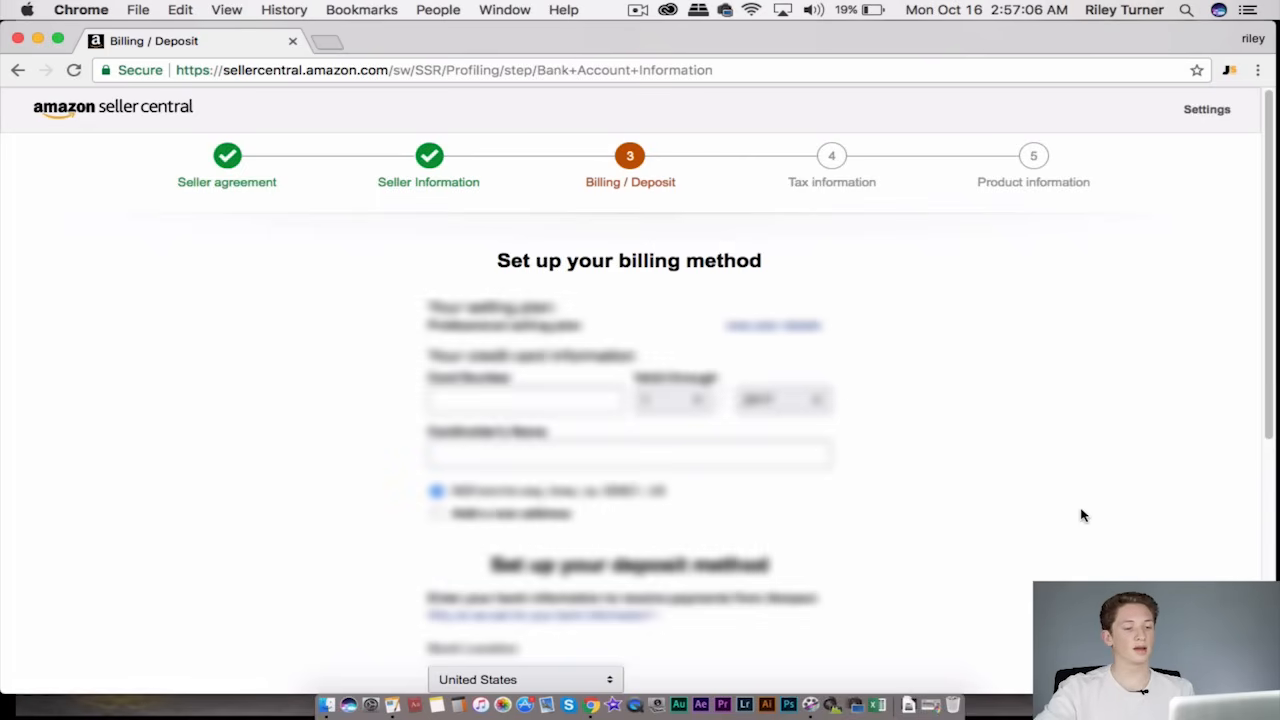
# Step: Enter the credit card number, choose its expiry month, and add the cardholder's name
pyautogui.scroll(-2, 1079, 513)
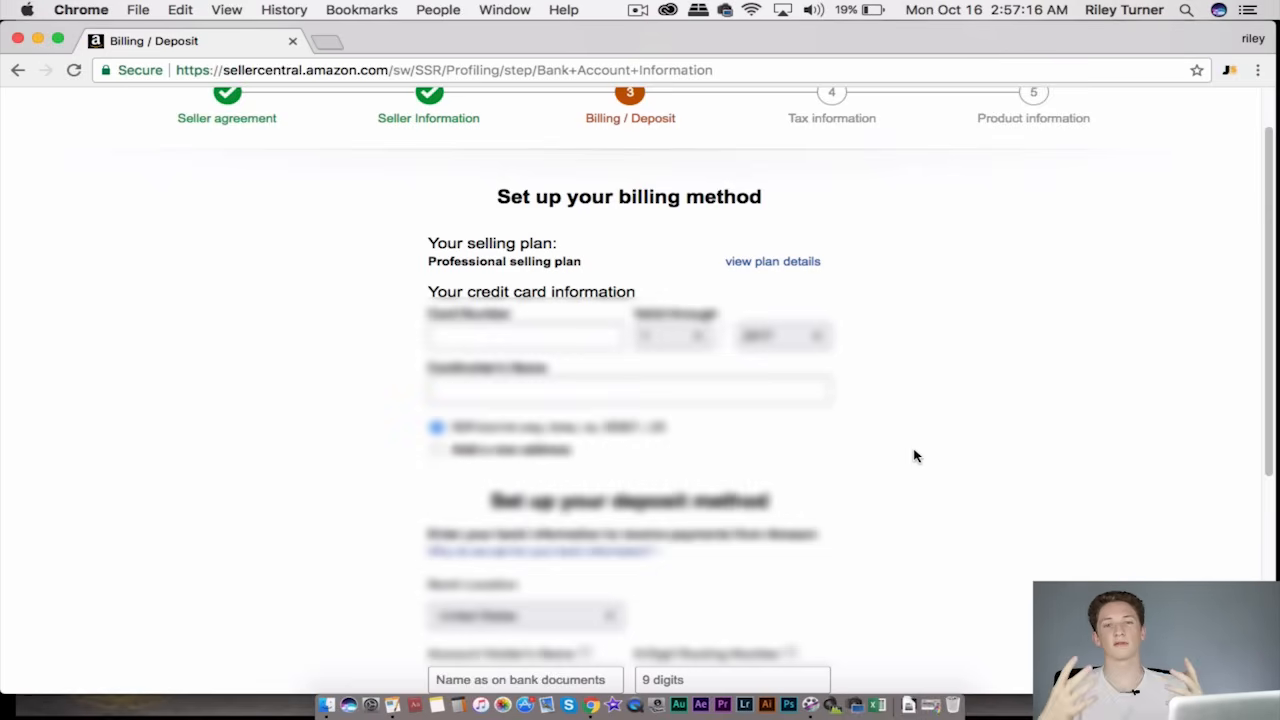
pyautogui.click(579, 338)
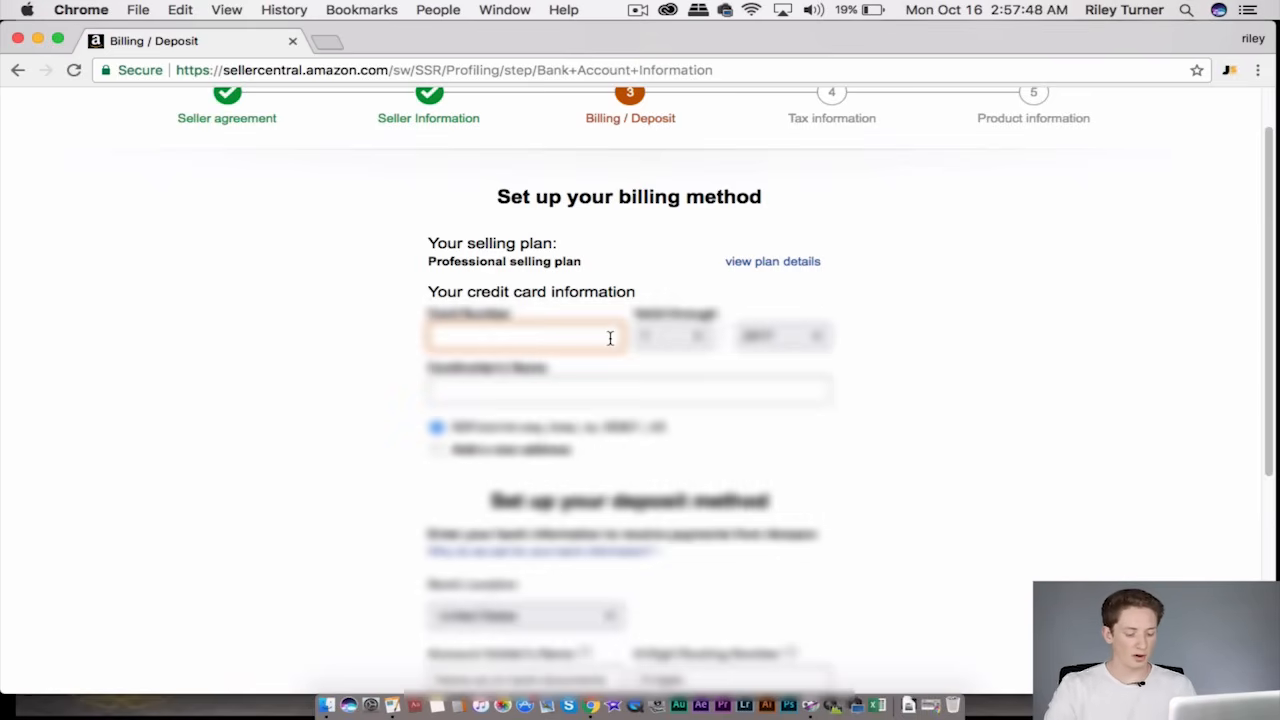
pyautogui.write('####')
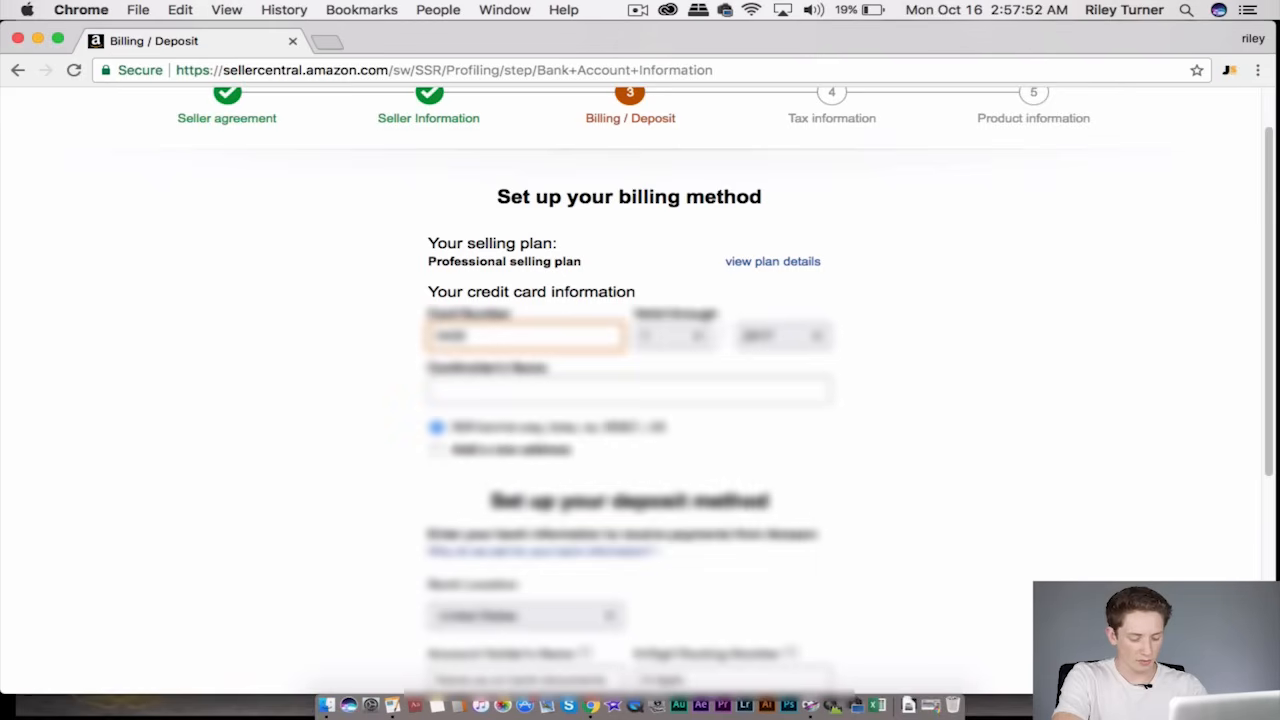
pyautogui.write('##')
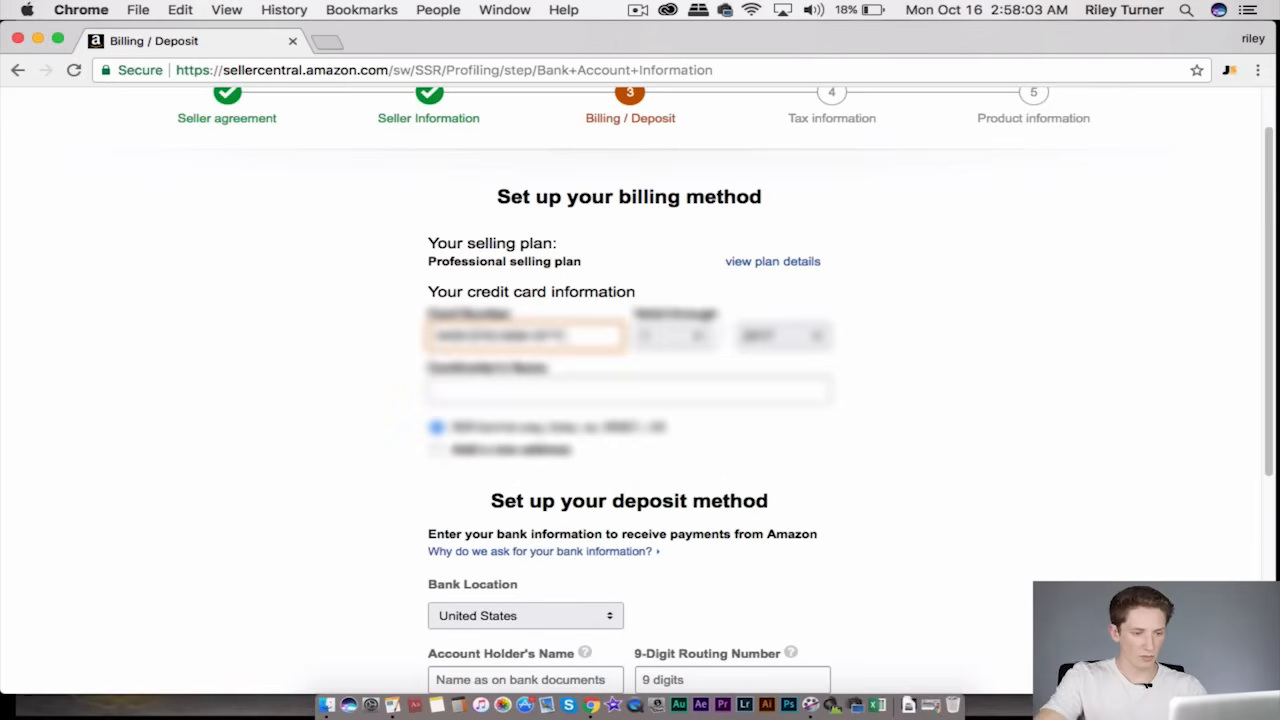
pyautogui.click(704, 340)
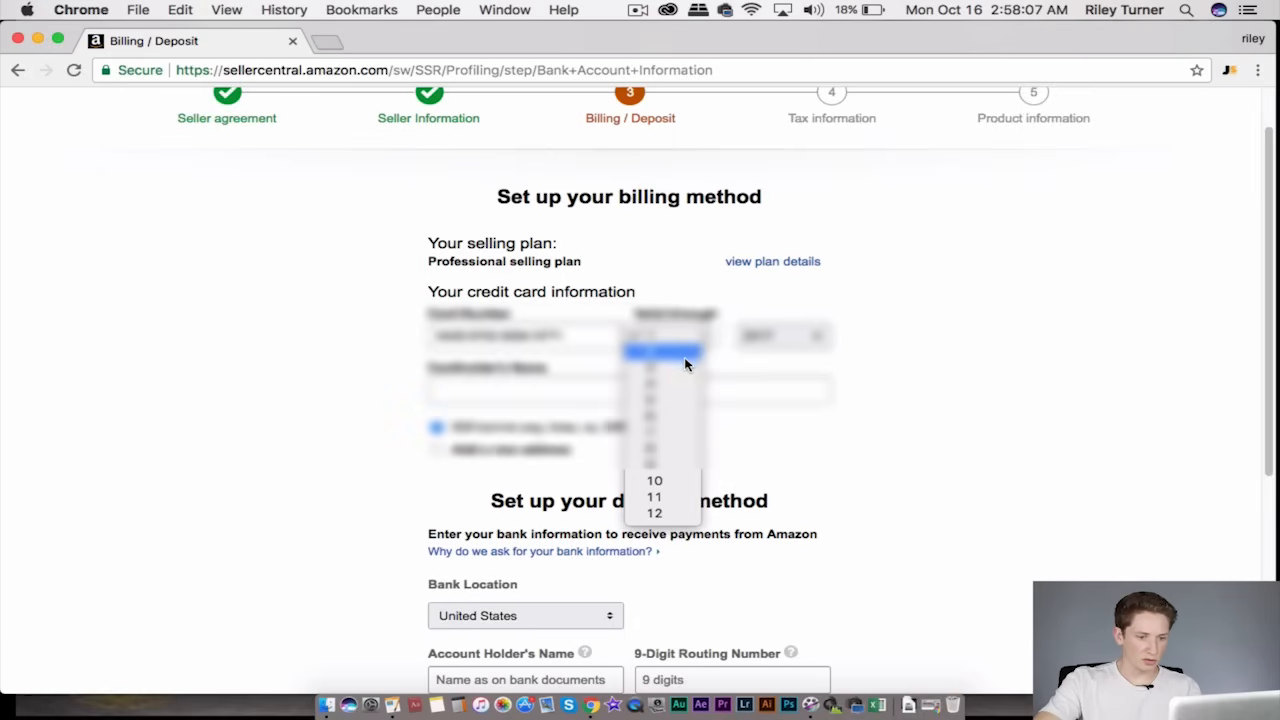
pyautogui.click(688, 358)
pyautogui.click(596, 391)
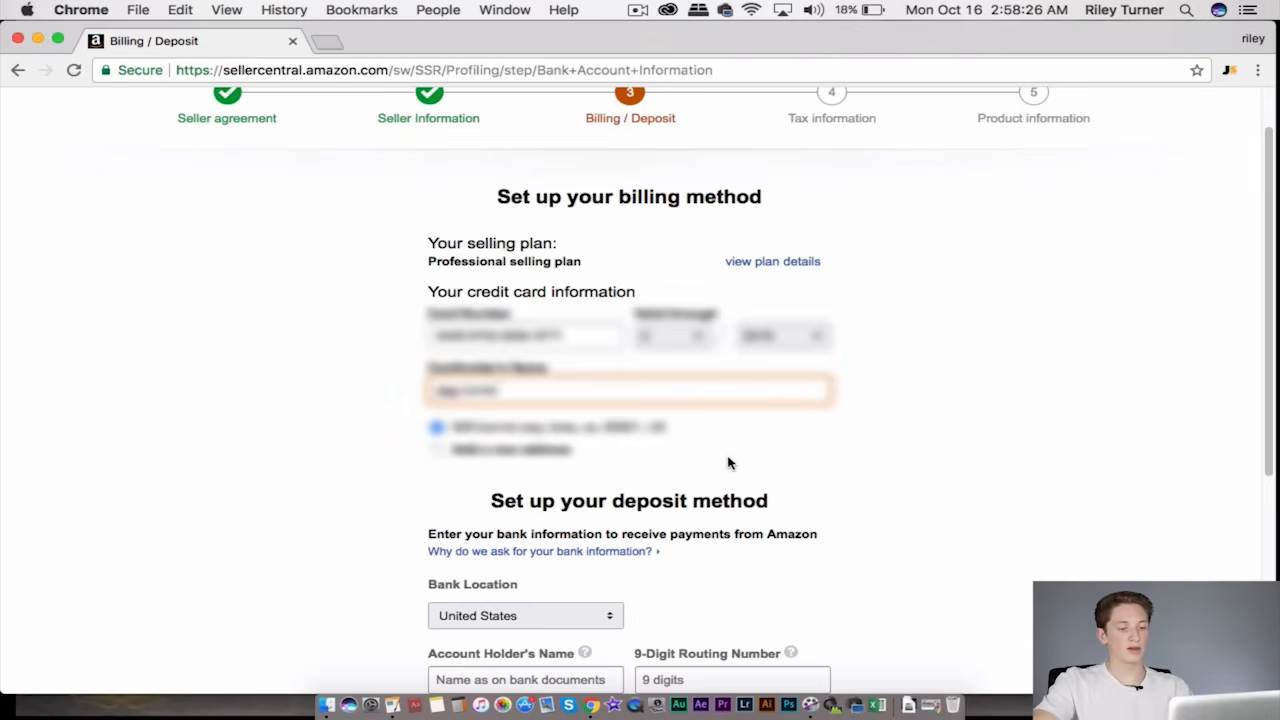
pyautogui.scroll(-2, 728, 462)
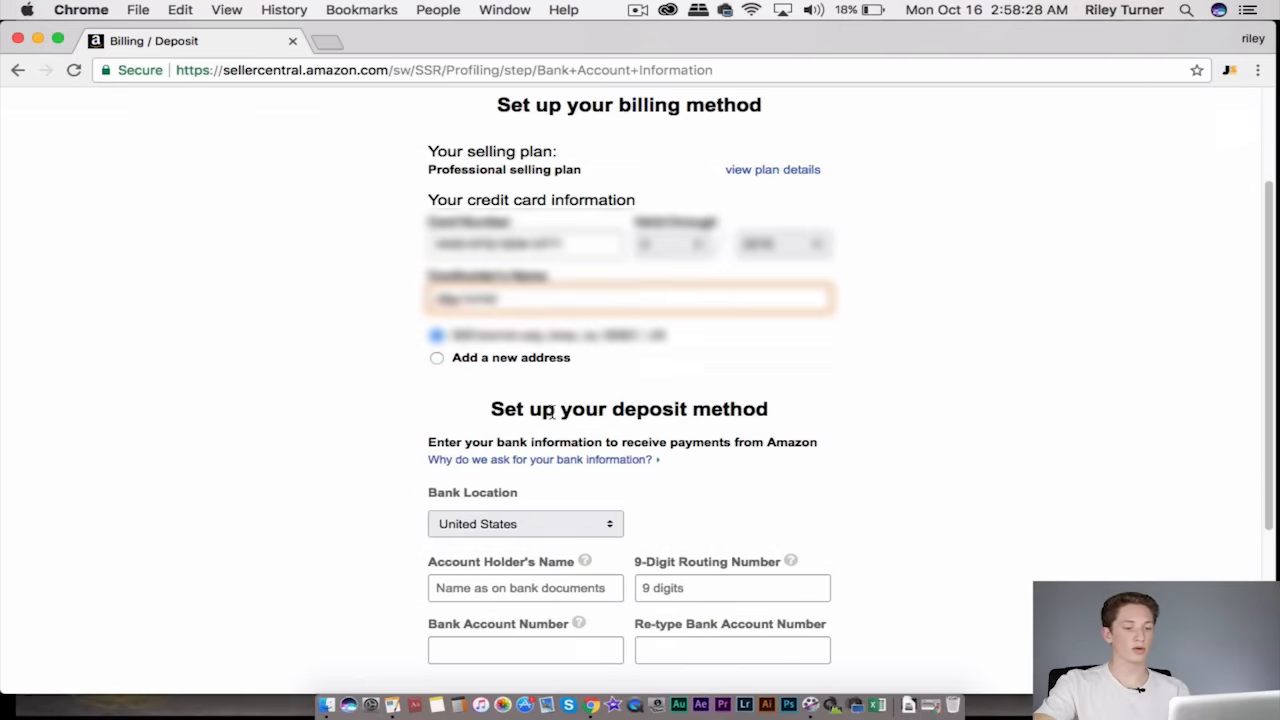
# Step: Enter the account holder's name and bank routing details, then submit to reach Tax information
pyautogui.scroll(-1, 640, 395)
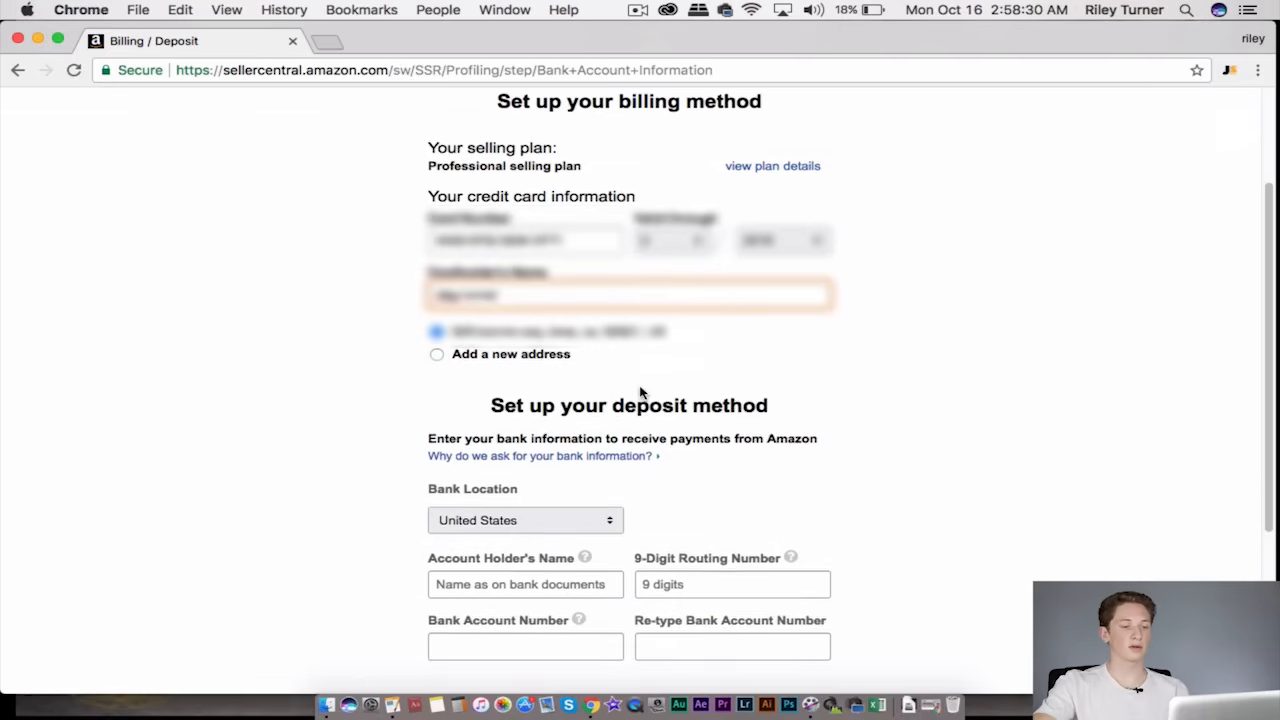
pyautogui.scroll(-6, 638, 349)
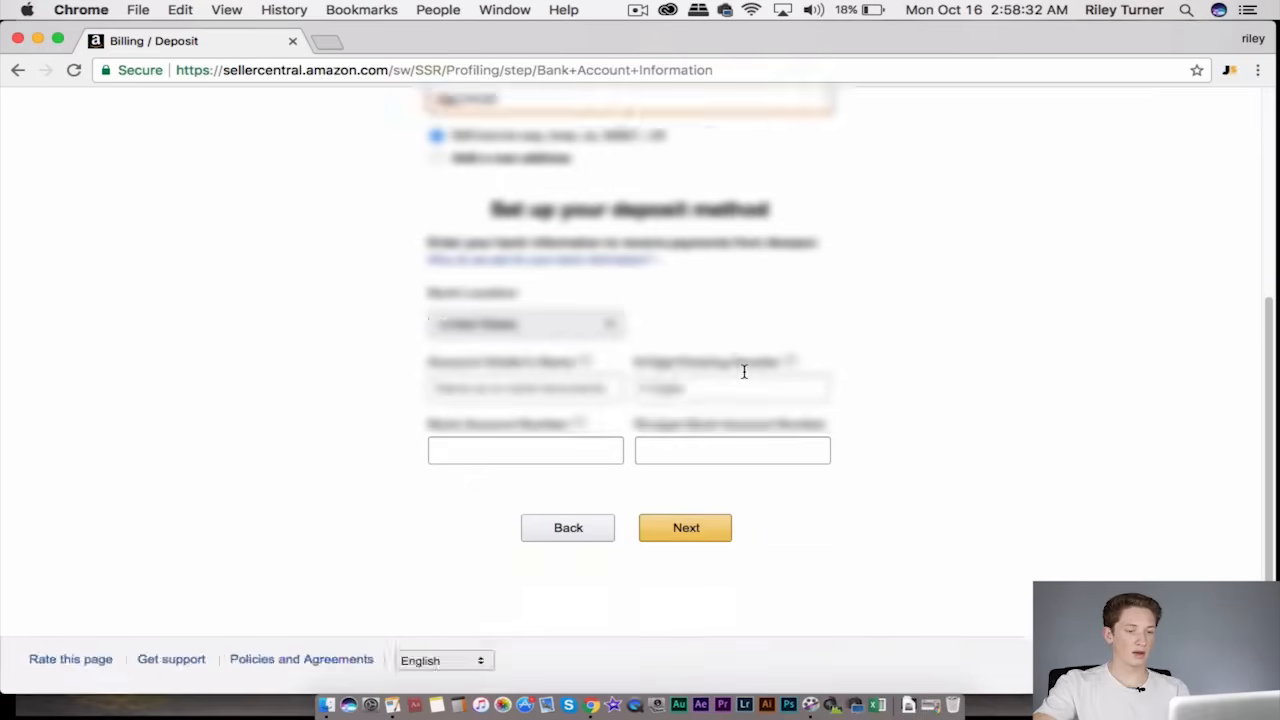
pyautogui.scroll(2, 744, 372)
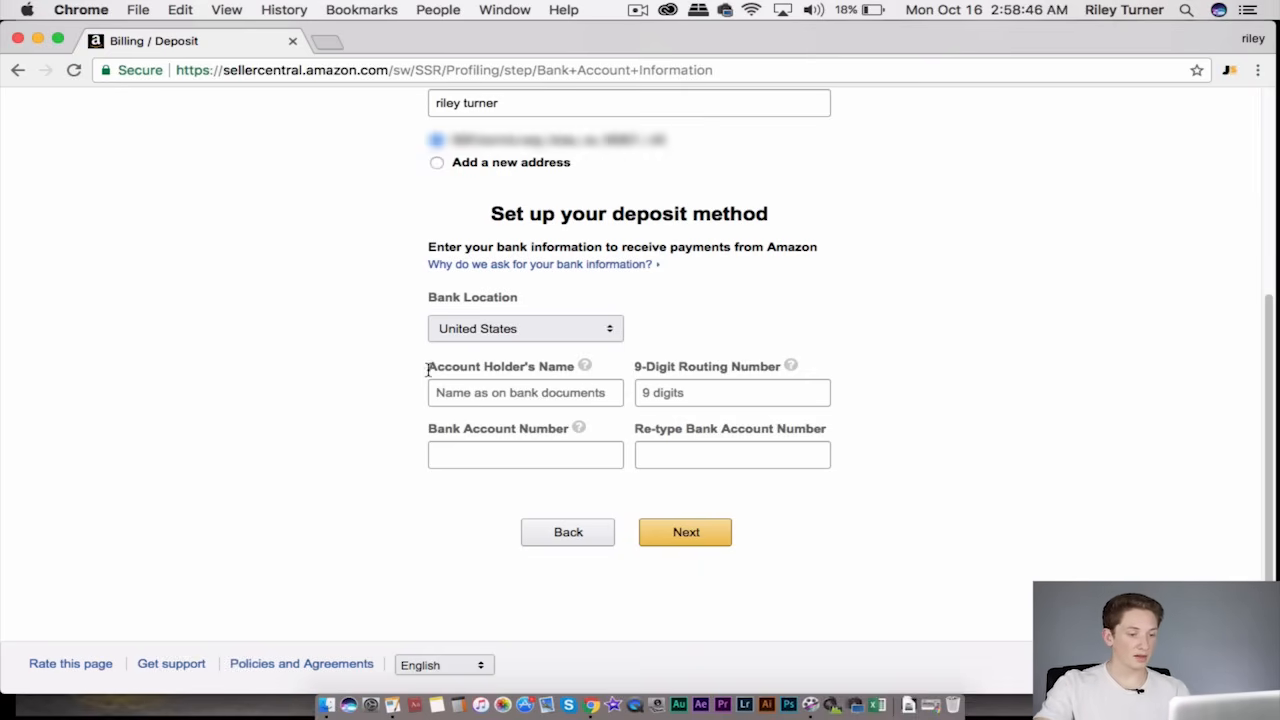
pyautogui.click(490, 392)
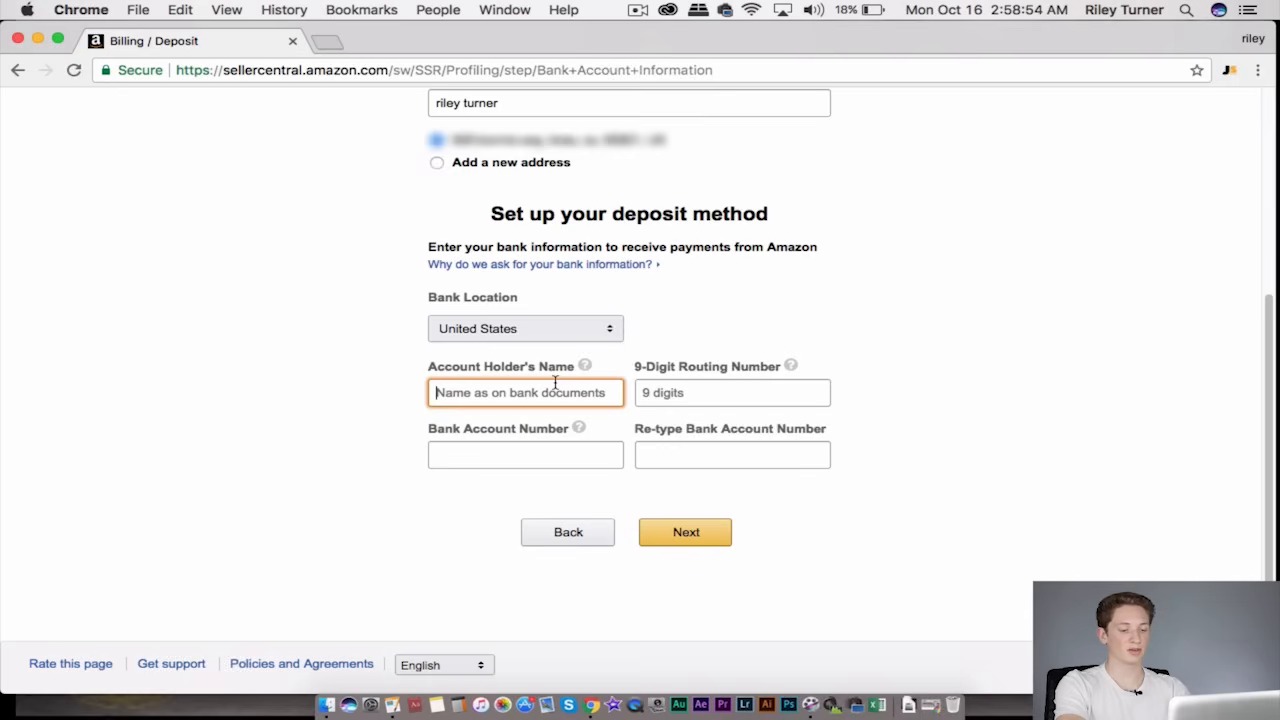
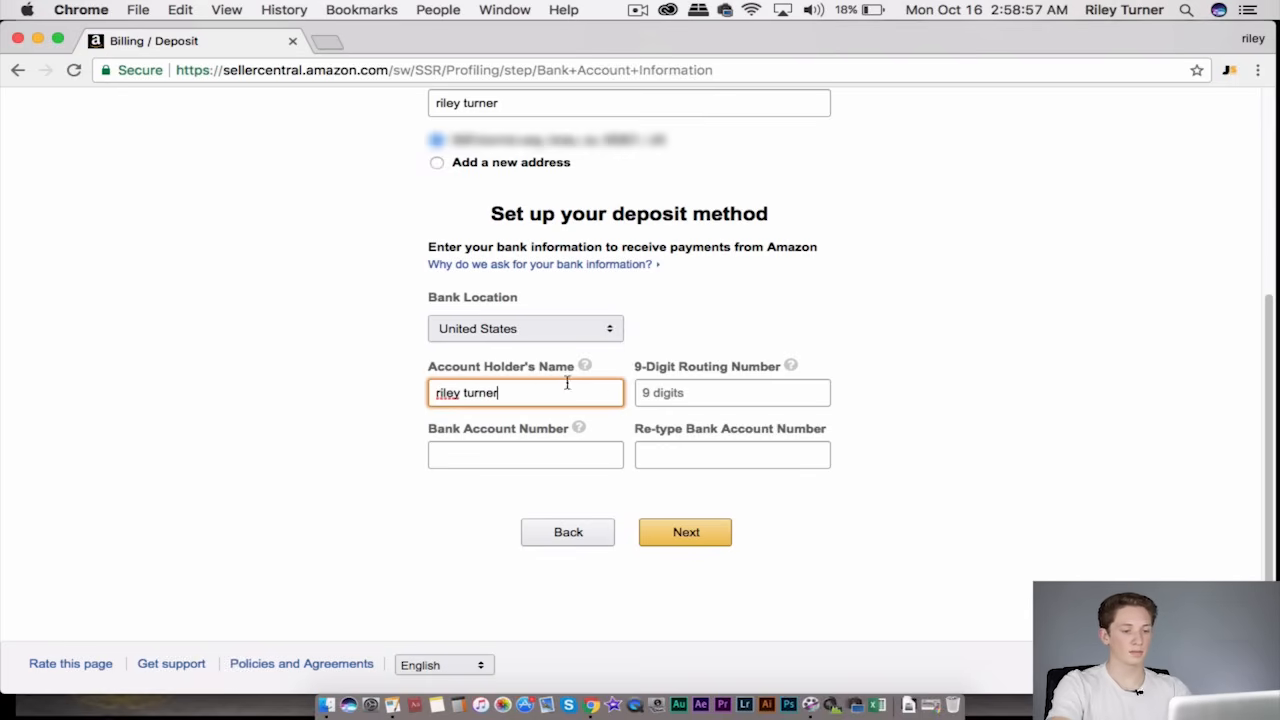
pyautogui.click(764, 391)
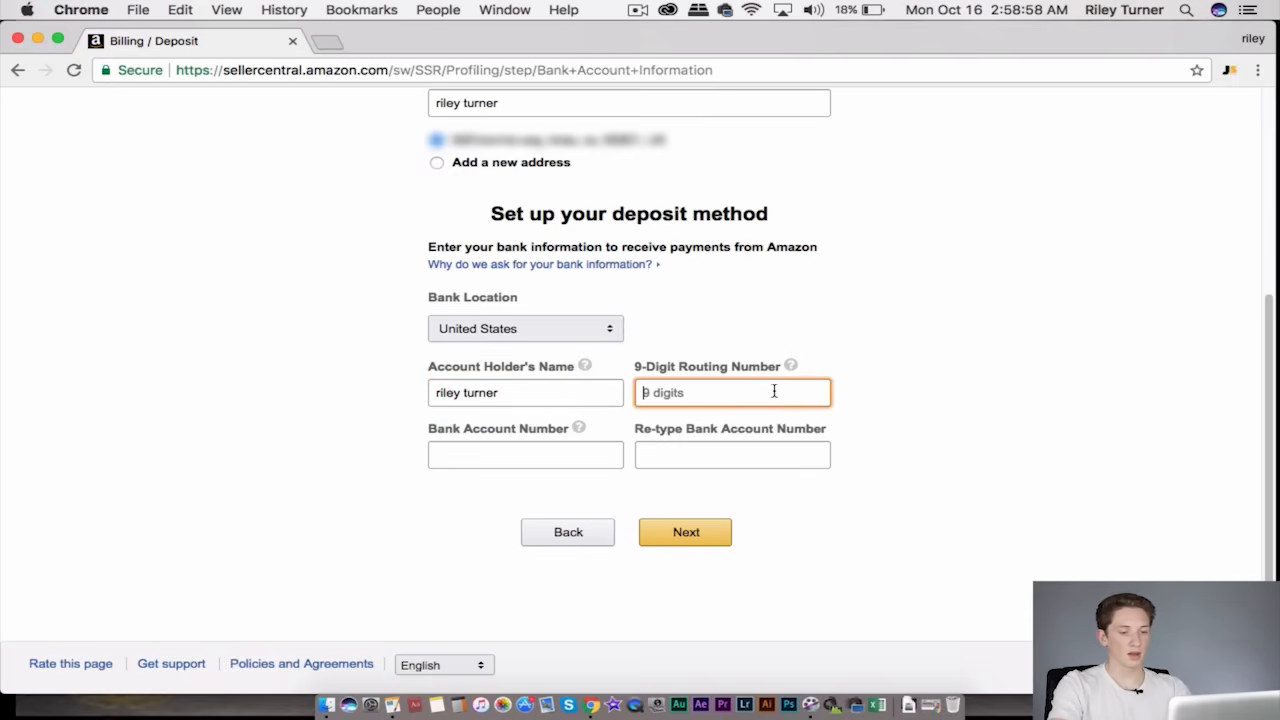
pyautogui.scroll(-1, 980, 404)
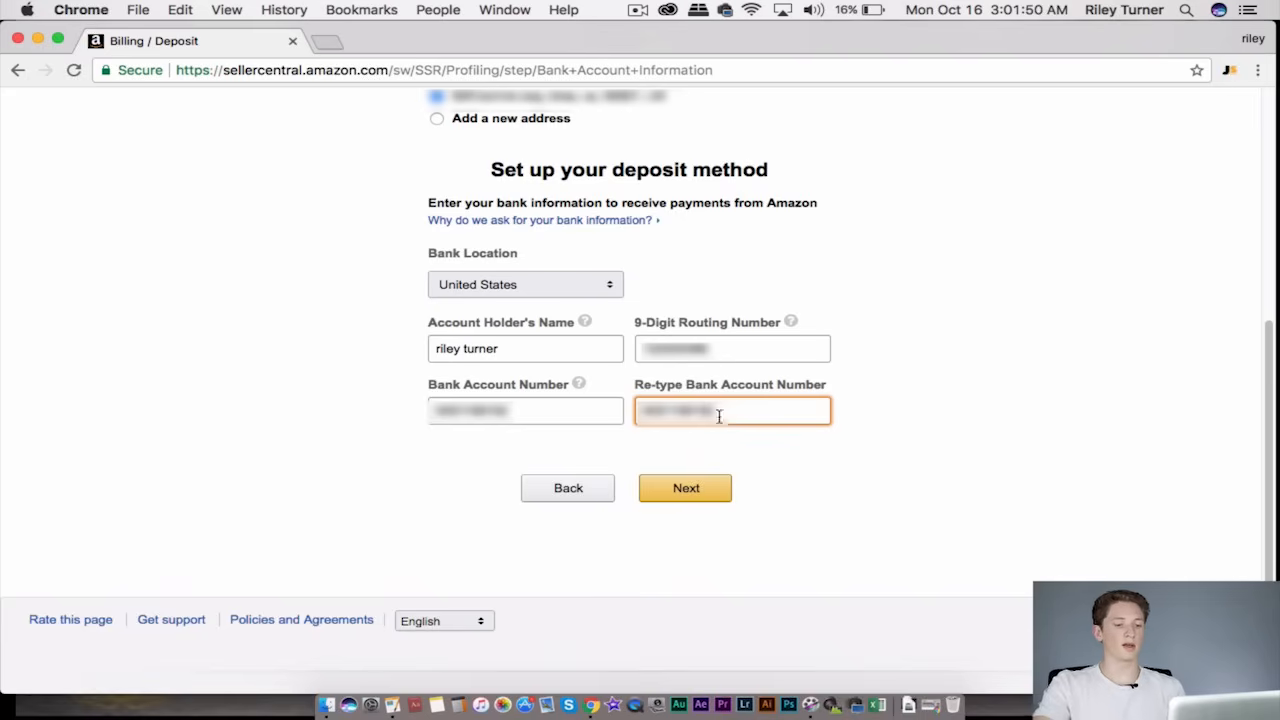
pyautogui.click(678, 494)
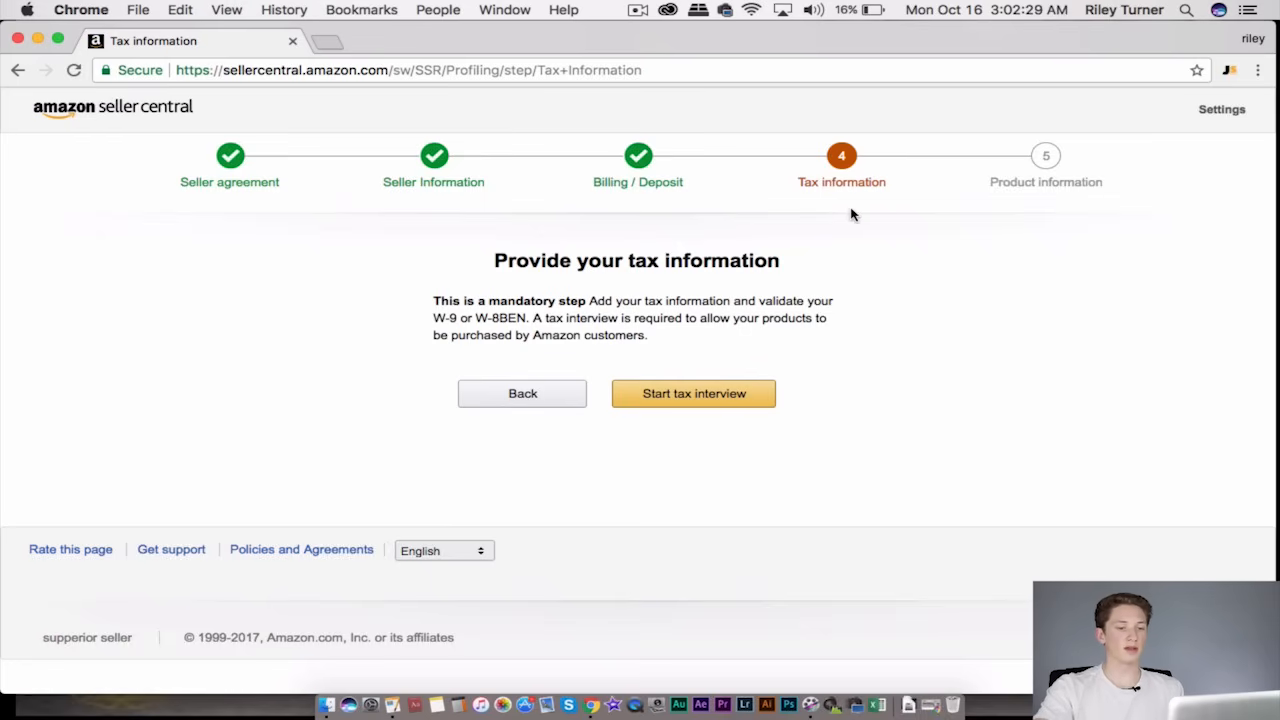
# Step: Start the tax interview to open the Tax Information Interview form
pyautogui.click(698, 397)
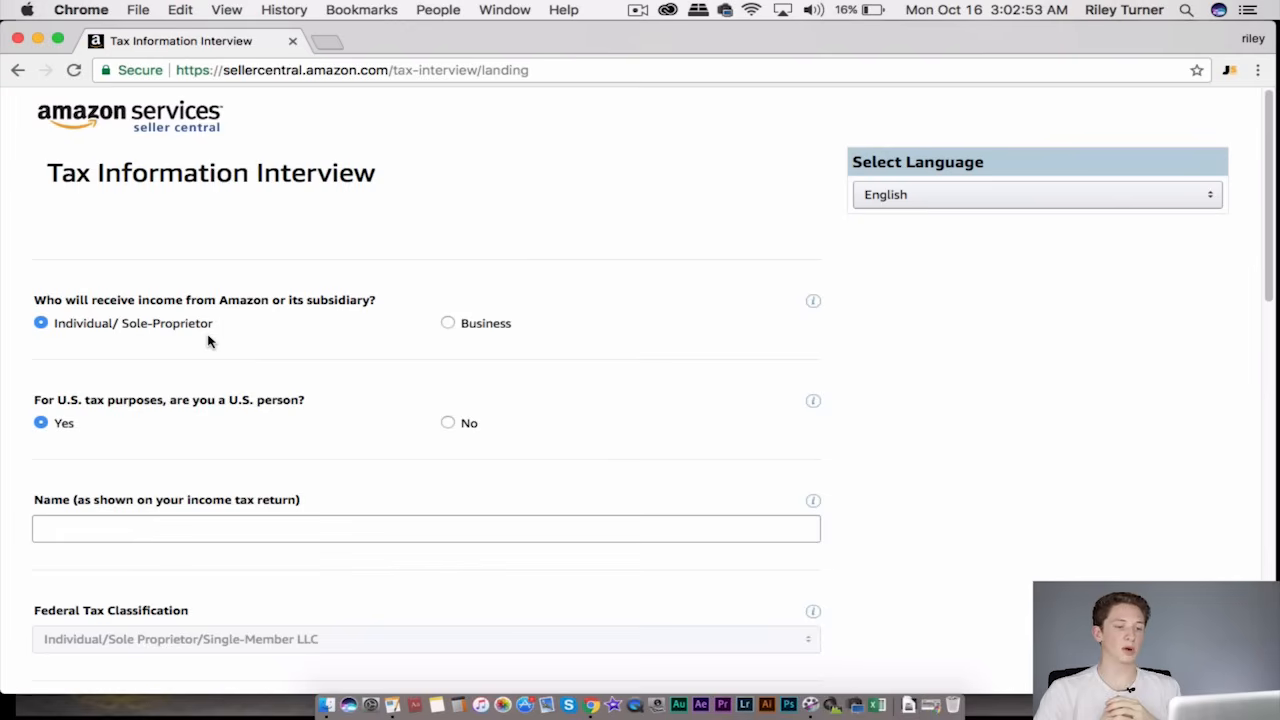
# Step: Try the Business recipient option, revert to Individual, and enter the tax-return name
pyautogui.click(448, 322)
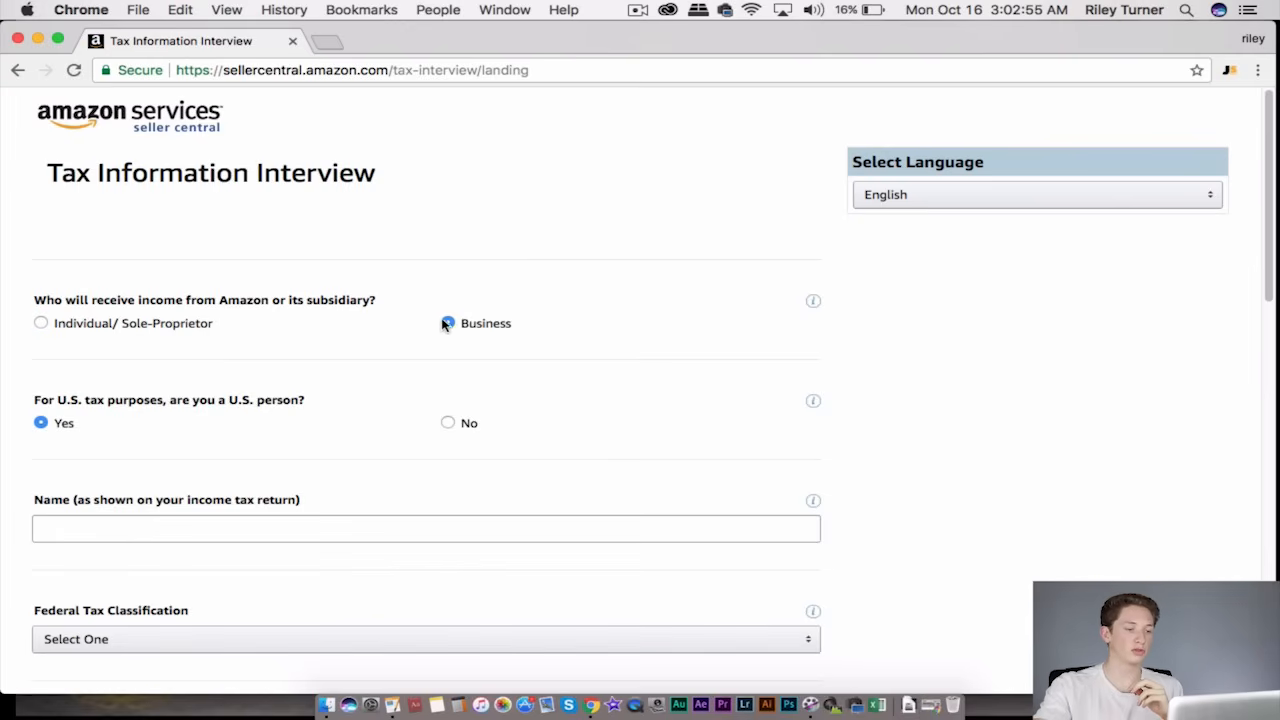
pyautogui.click(41, 323)
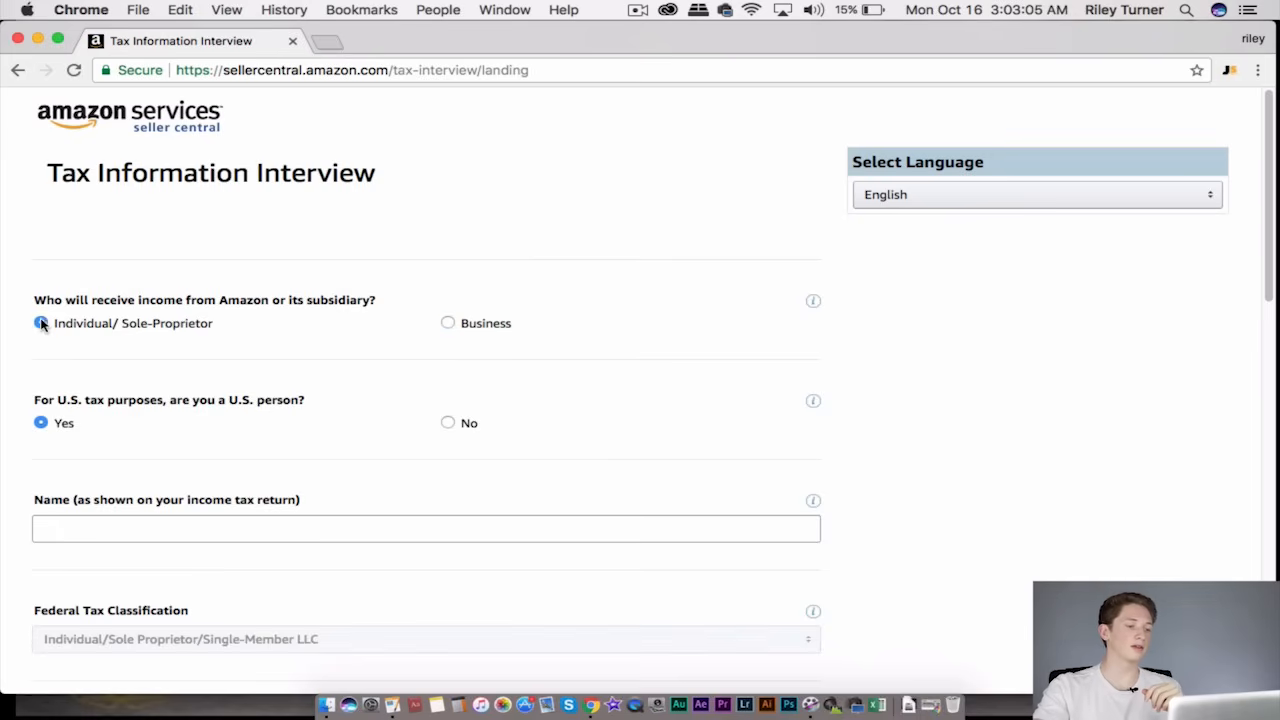
pyautogui.scroll(-2, 217, 340)
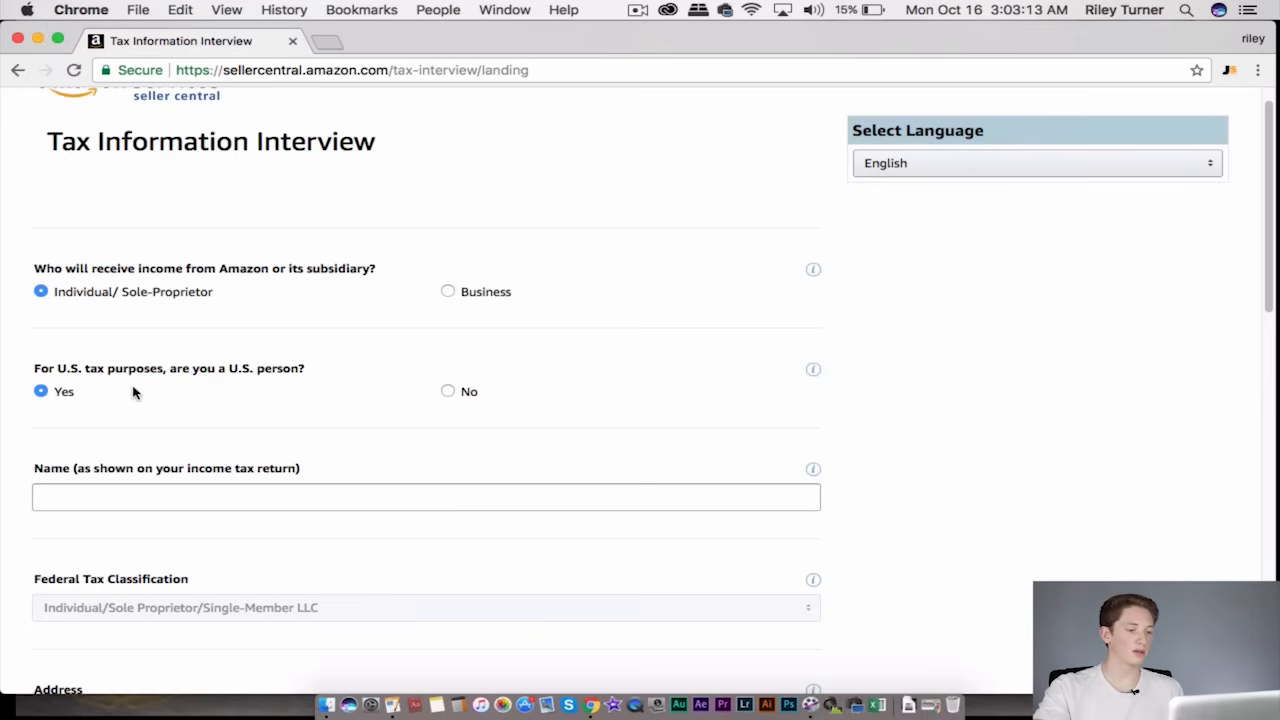
pyautogui.scroll(-3, 134, 380)
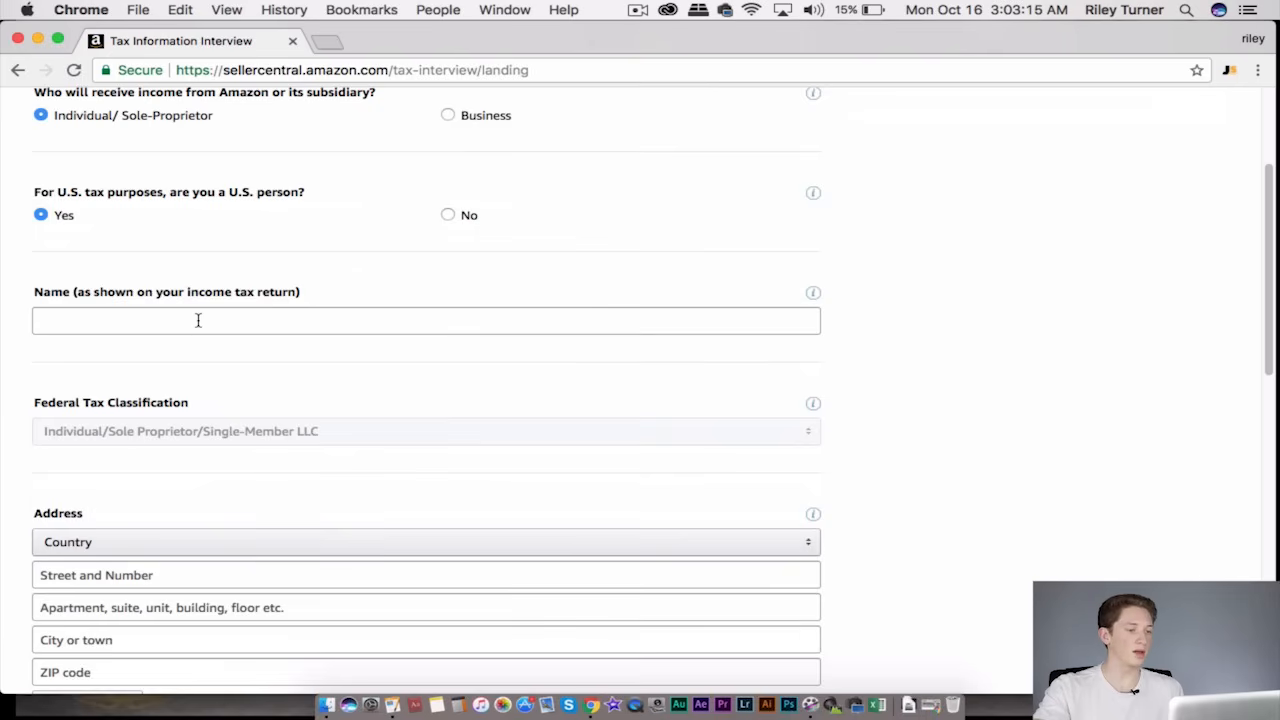
pyautogui.click(198, 320)
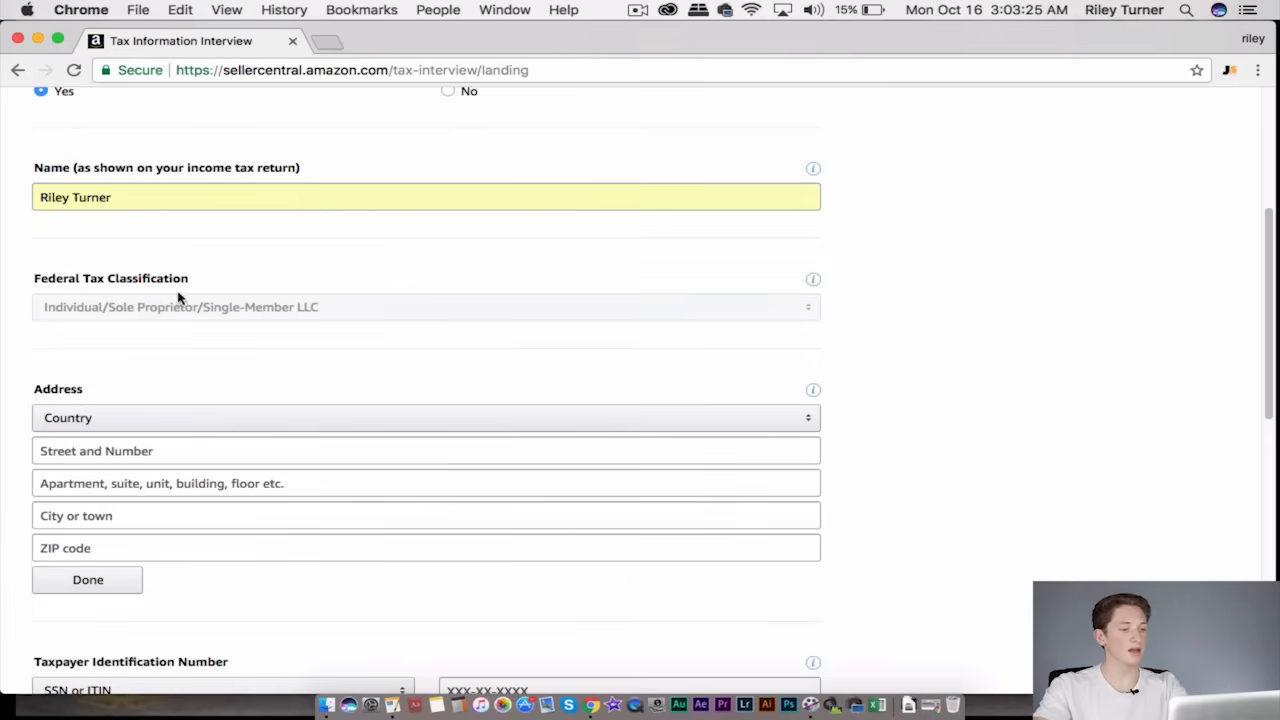
# Step: Review the federal tax classification choices, then keep Individual/Sole-Proprietor as recipient type
pyautogui.scroll(1, 309, 299)
pyautogui.scroll(5, 309, 299)
pyautogui.click(446, 240)
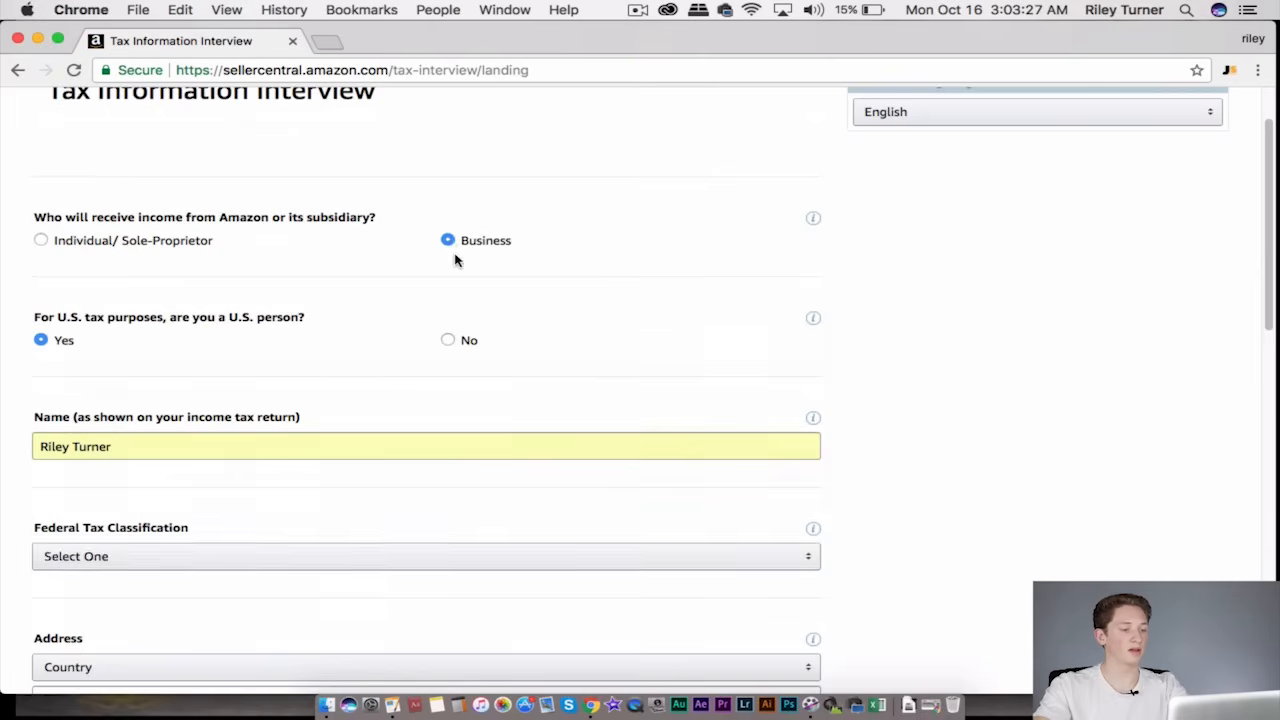
pyautogui.scroll(-3, 454, 257)
pyautogui.click(126, 410)
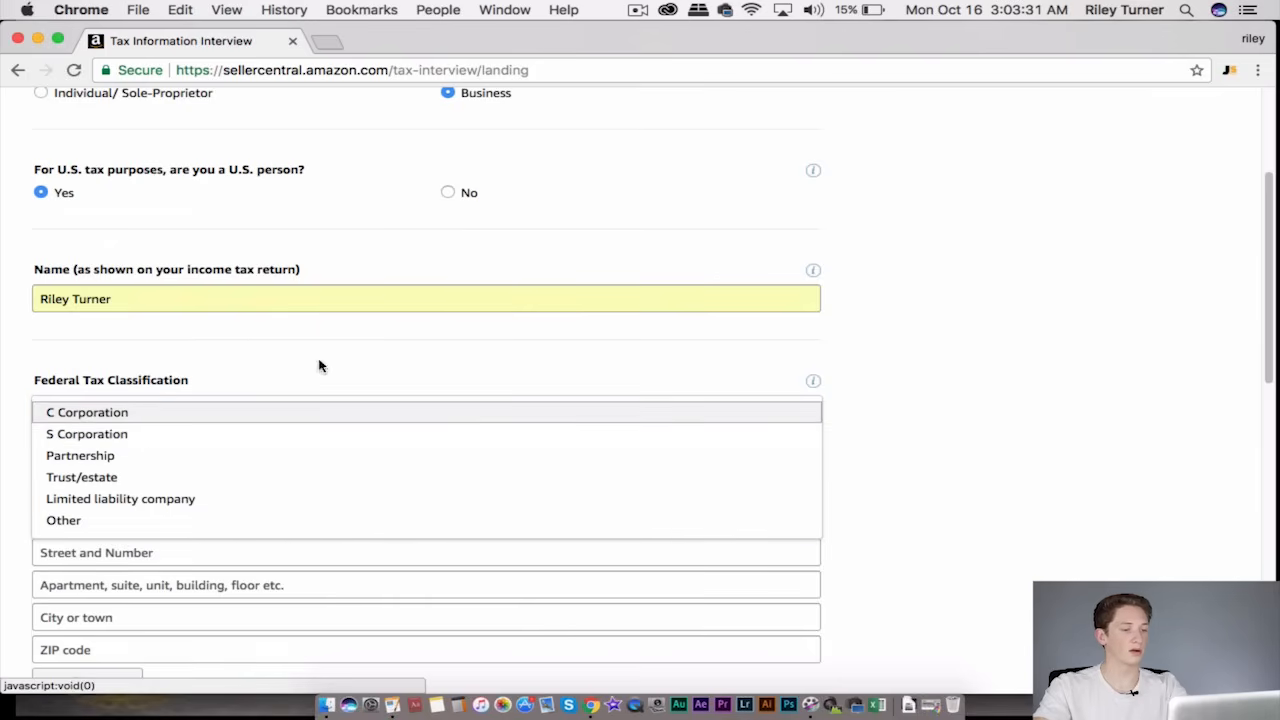
pyautogui.scroll(3, 460, 258)
pyautogui.click(41, 214)
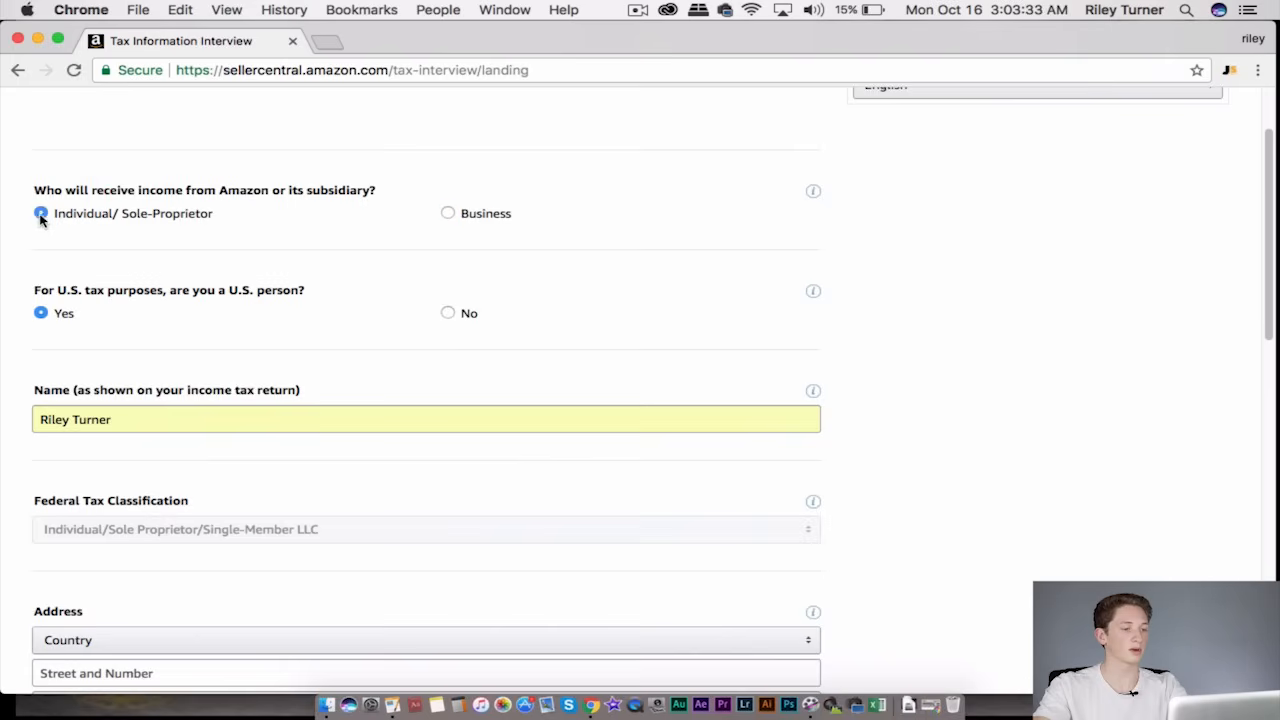
pyautogui.scroll(-8, 363, 345)
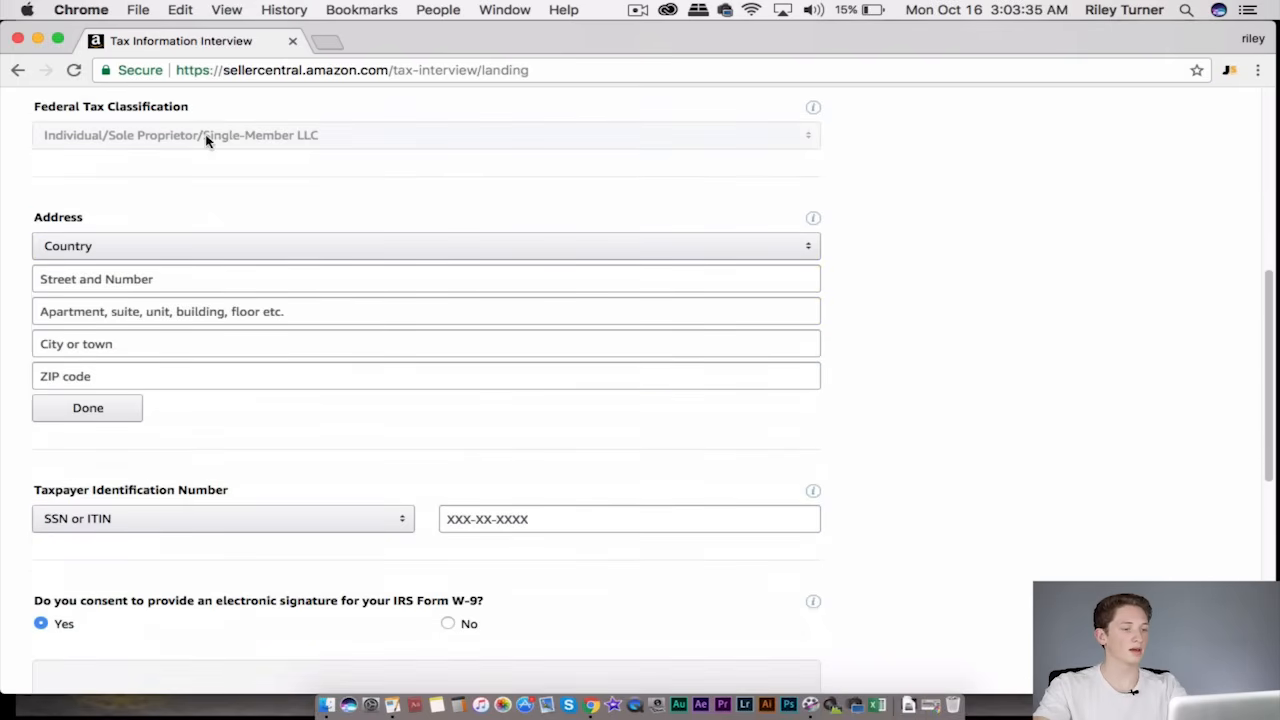
# Step: Fill the taxpayer address from the browser's saved address suggestion
pyautogui.click(152, 279)
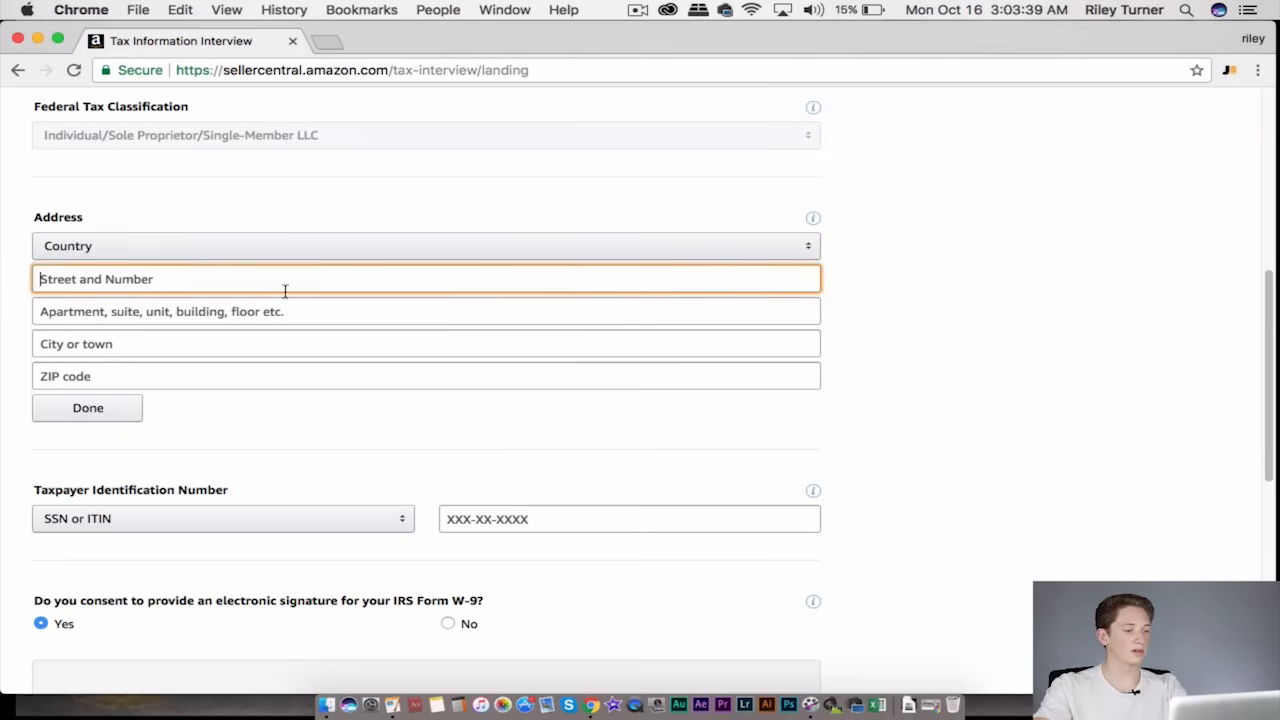
pyautogui.write('***')
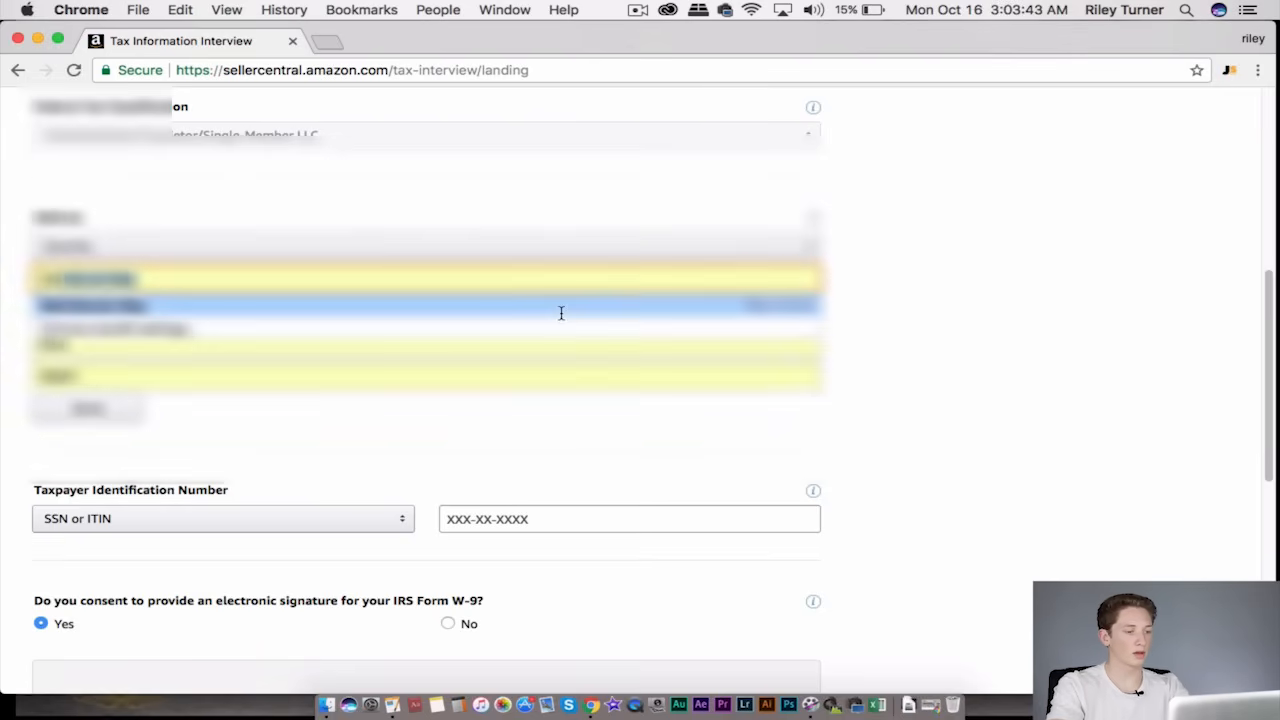
pyautogui.click(561, 312)
pyautogui.scroll(-2, 400, 333)
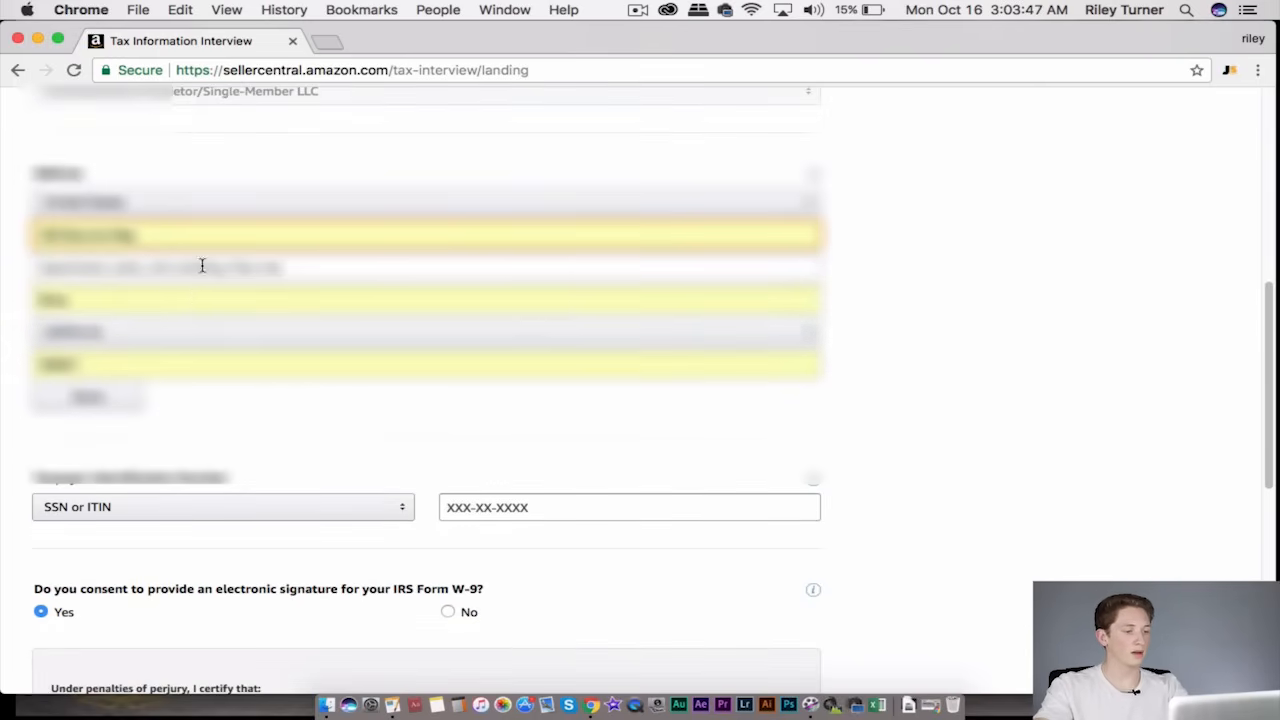
pyautogui.scroll(-2, 195, 290)
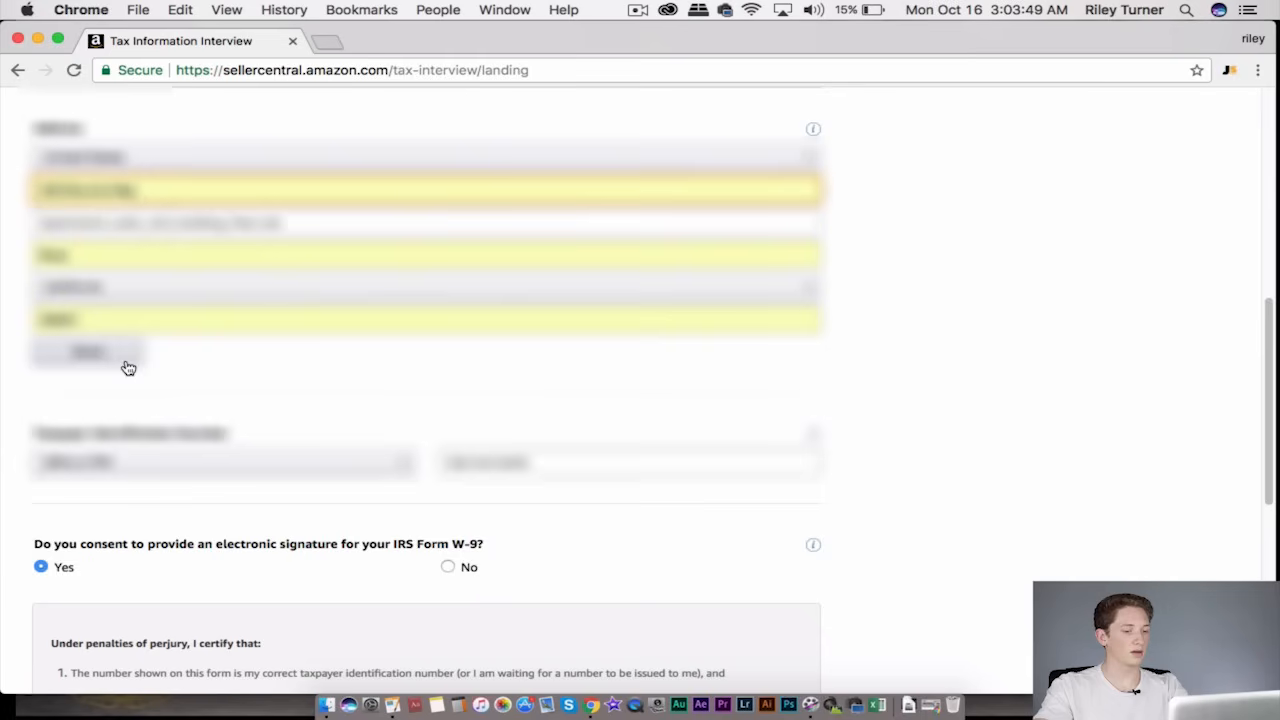
pyautogui.scroll(-1, 181, 380)
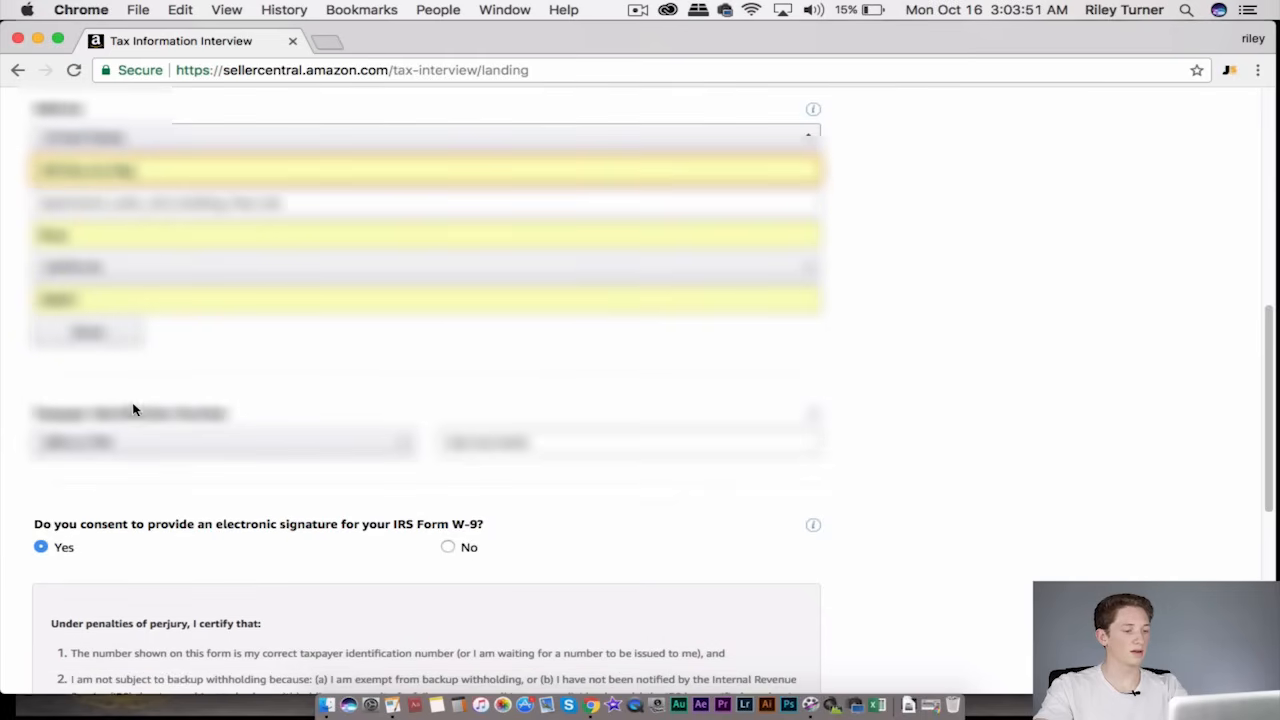
pyautogui.scroll(-1, 240, 400)
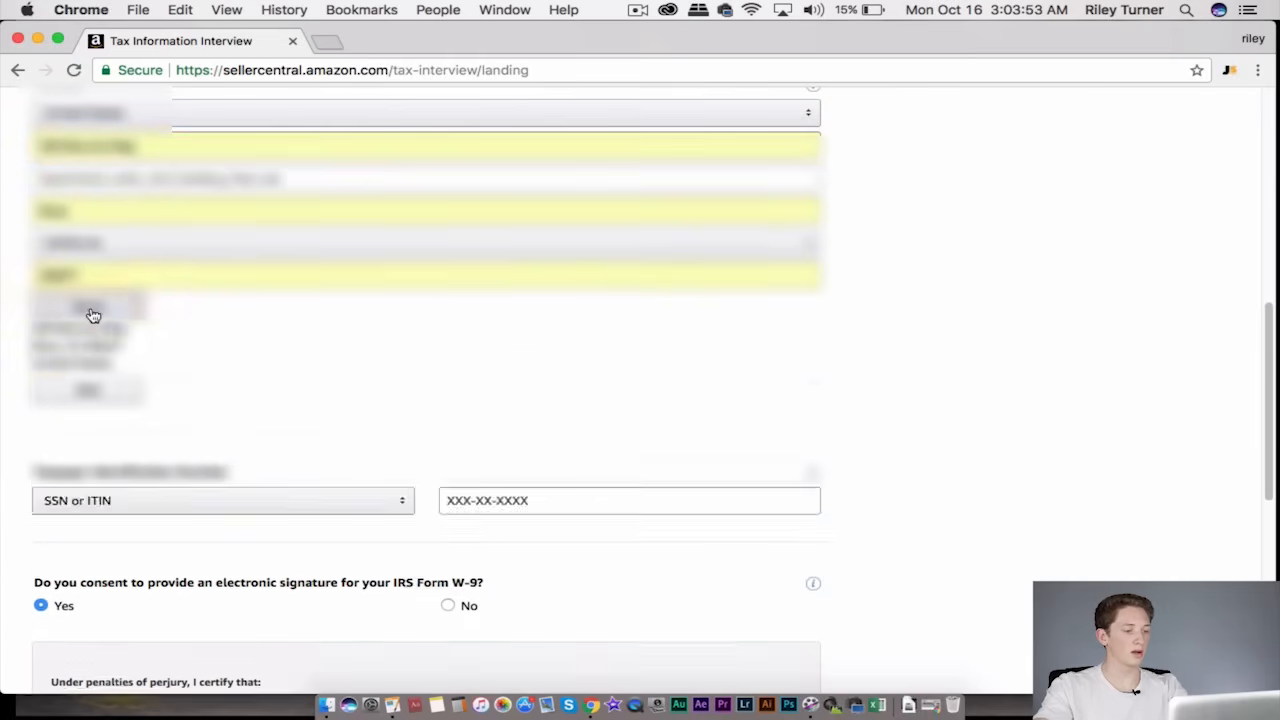
pyautogui.scroll(-5, 245, 300)
pyautogui.scroll(-1, 223, 203)
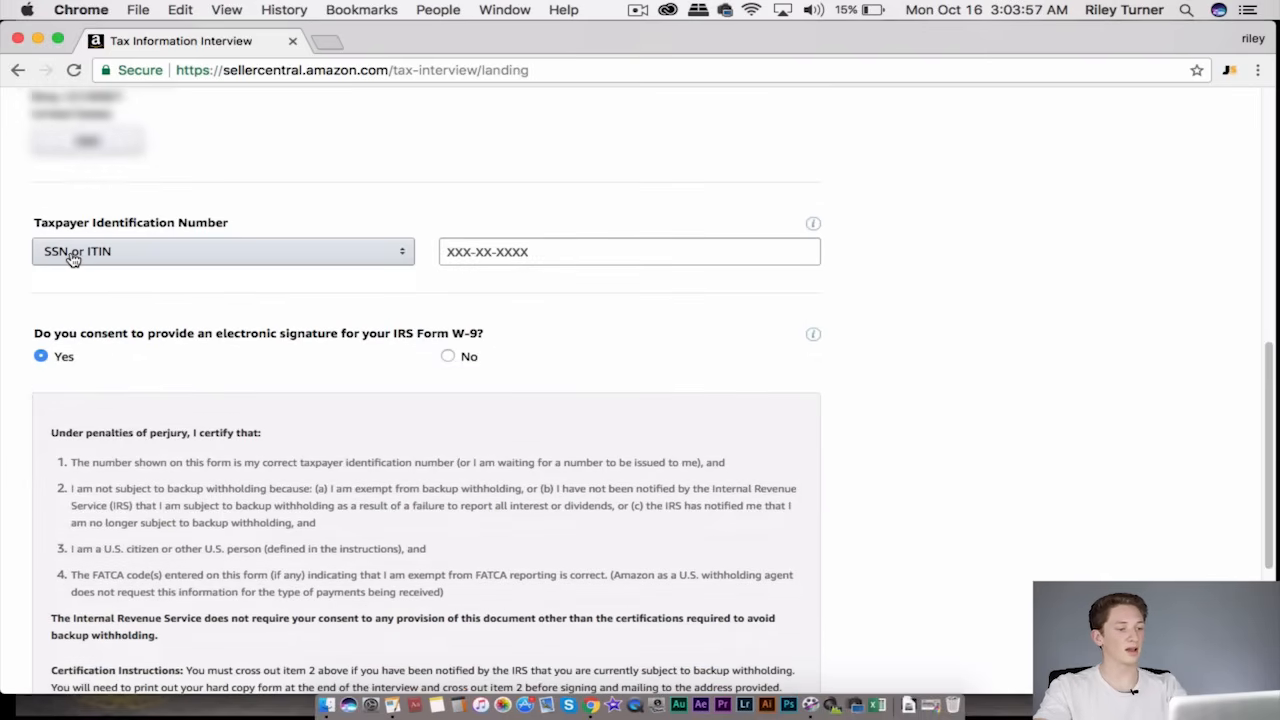
# Step: Set the taxpayer ID type to SSN or ITIN instead of EIN and enter the Social Security number
pyautogui.click(314, 256)
pyautogui.click(157, 279)
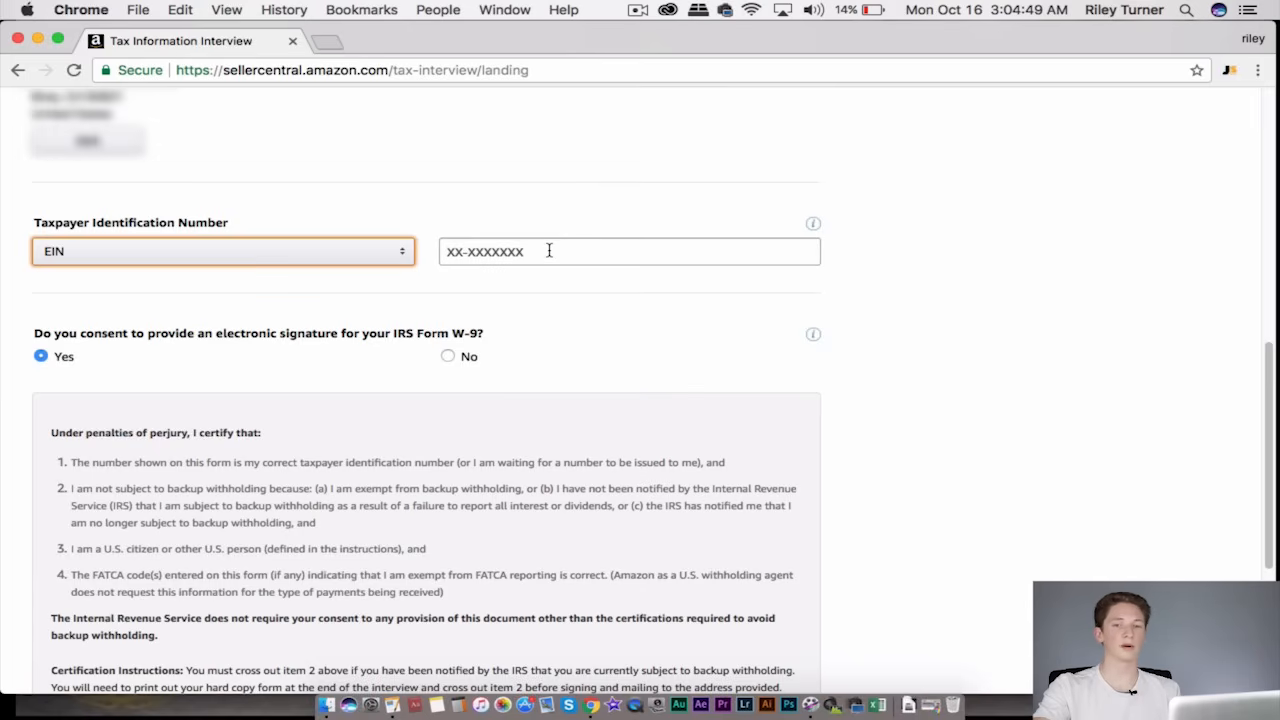
pyautogui.click(300, 252)
pyautogui.click(262, 256)
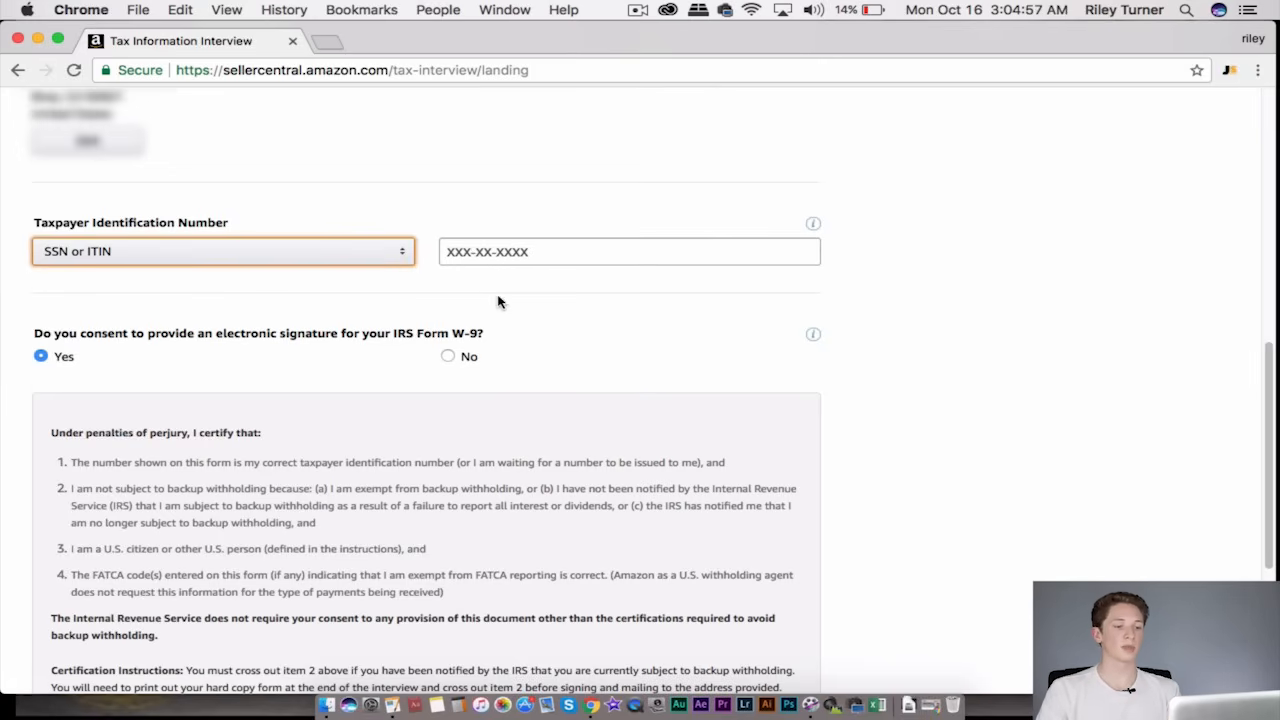
pyautogui.click(496, 252)
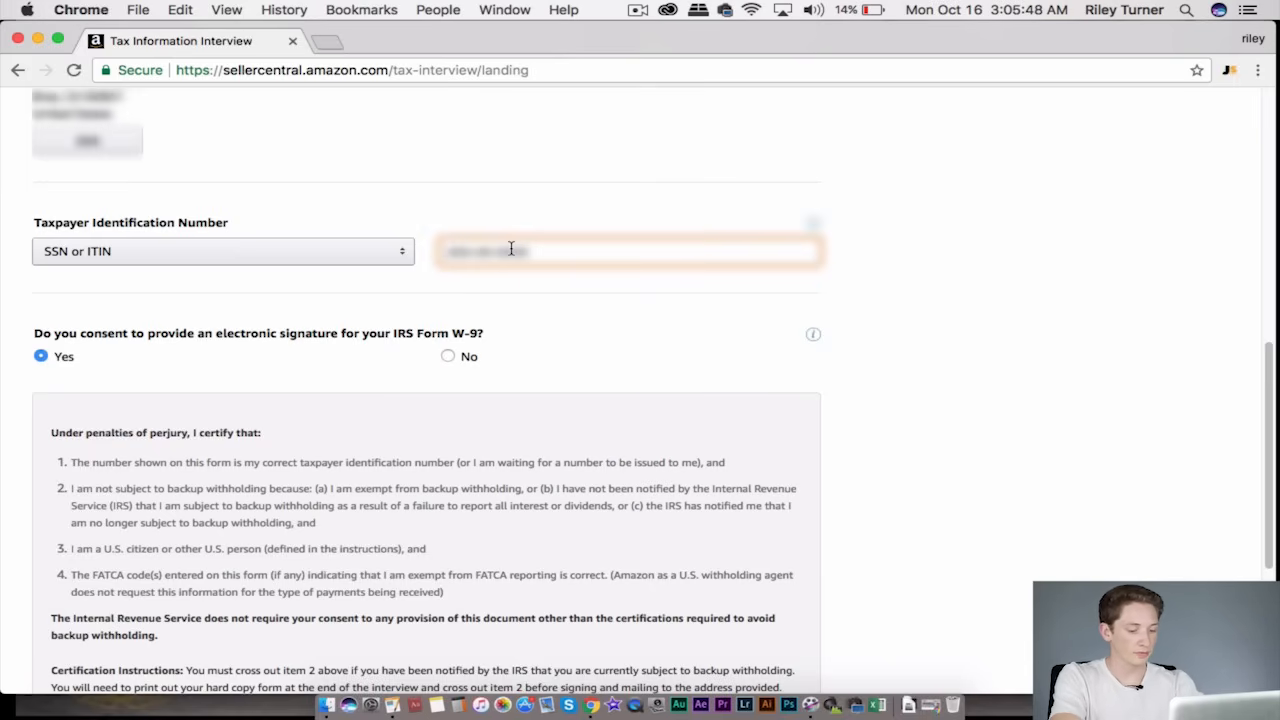
pyautogui.write('000000-0')
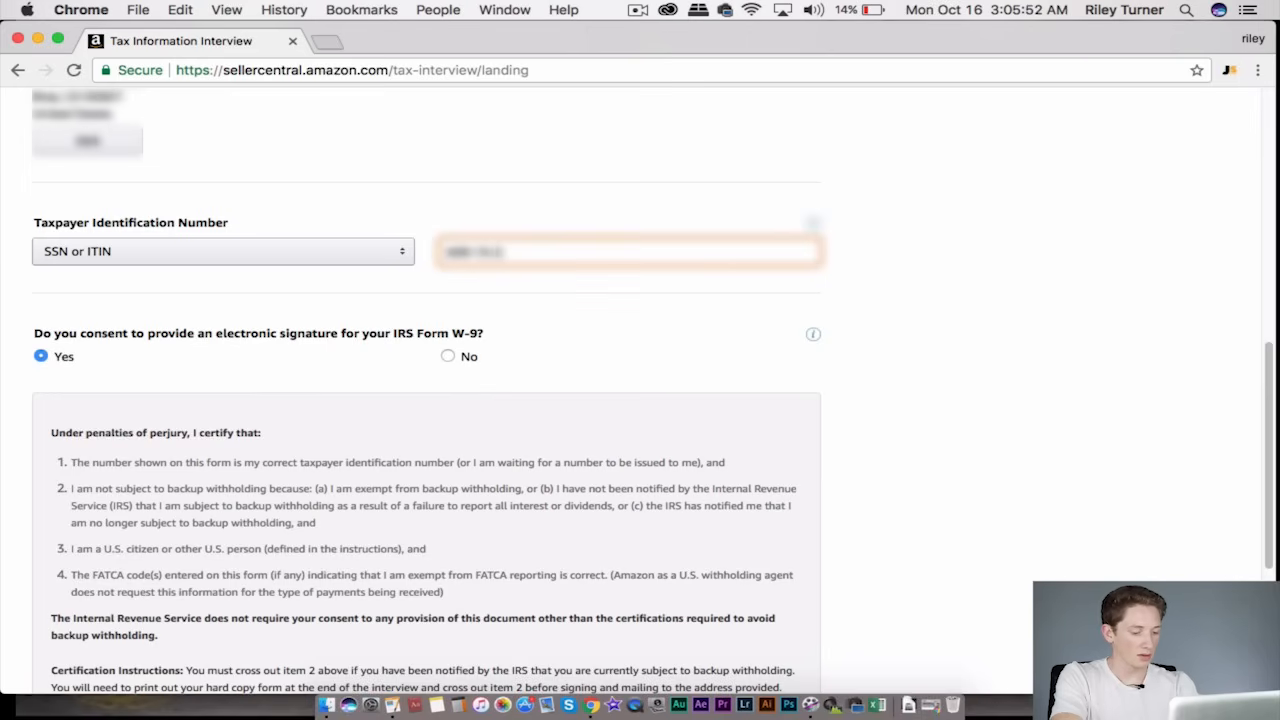
pyautogui.write('00')
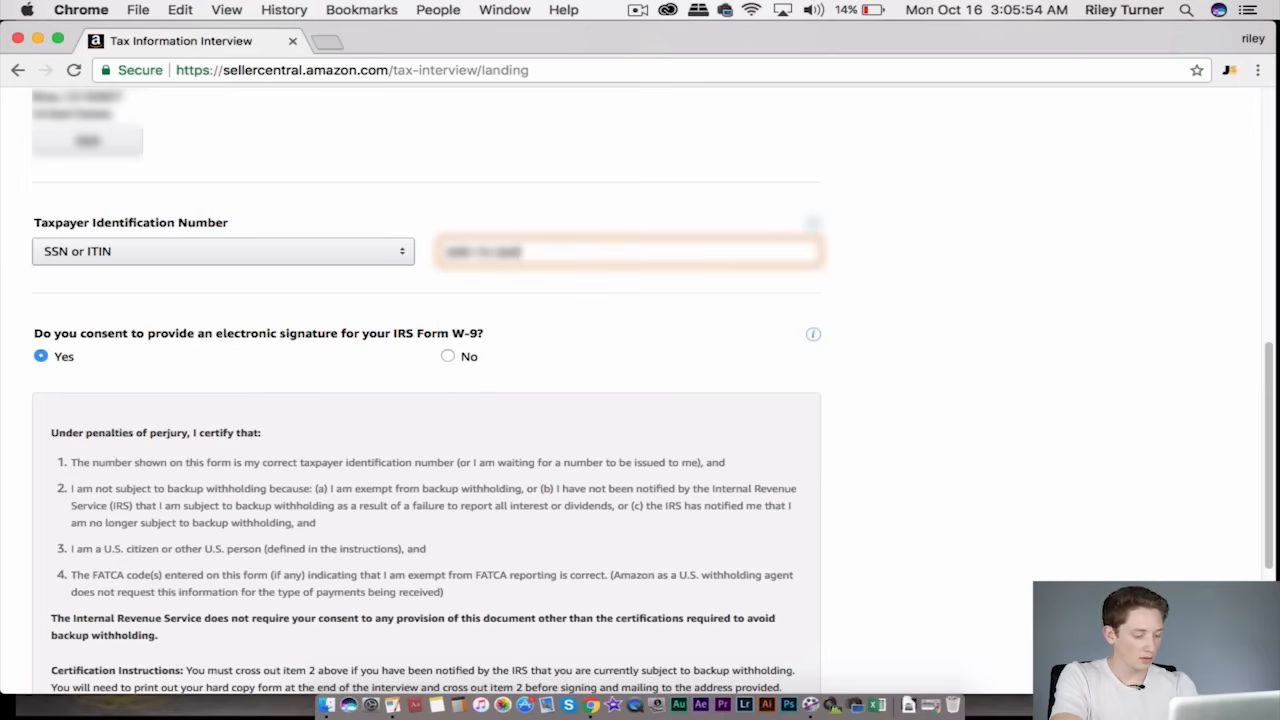
pyautogui.write('0')
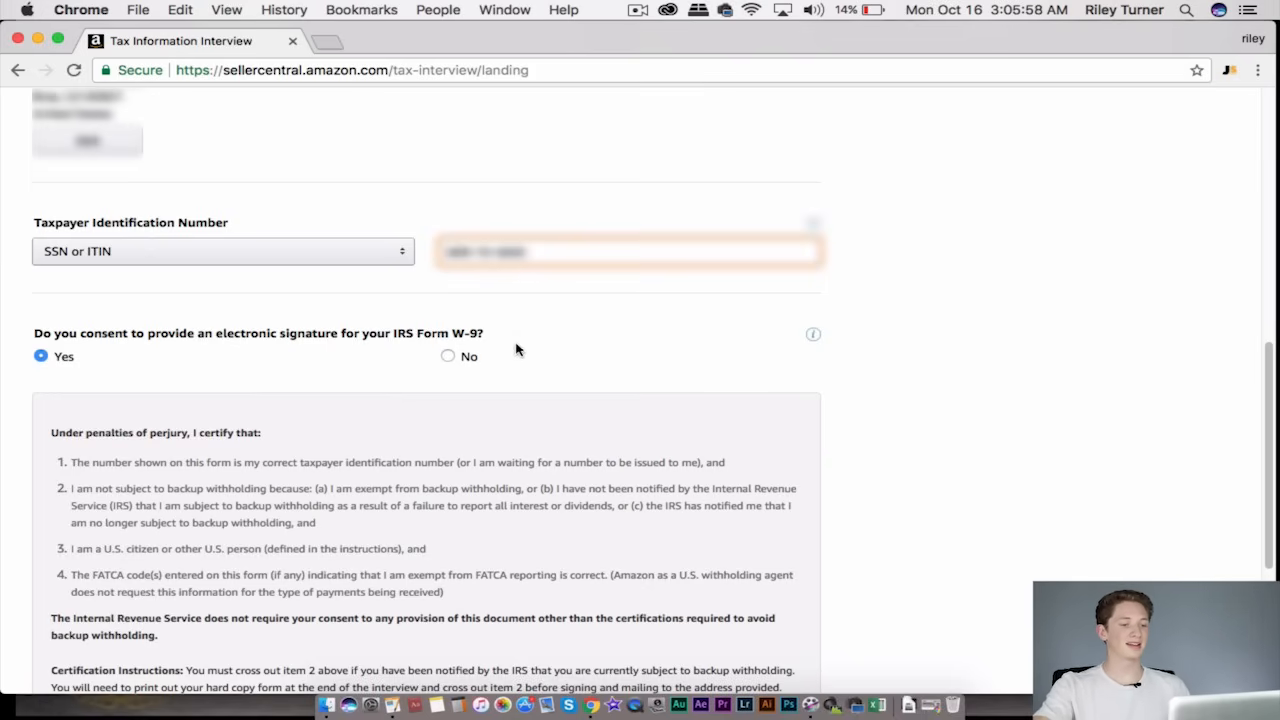
pyautogui.scroll(-1, 140, 385)
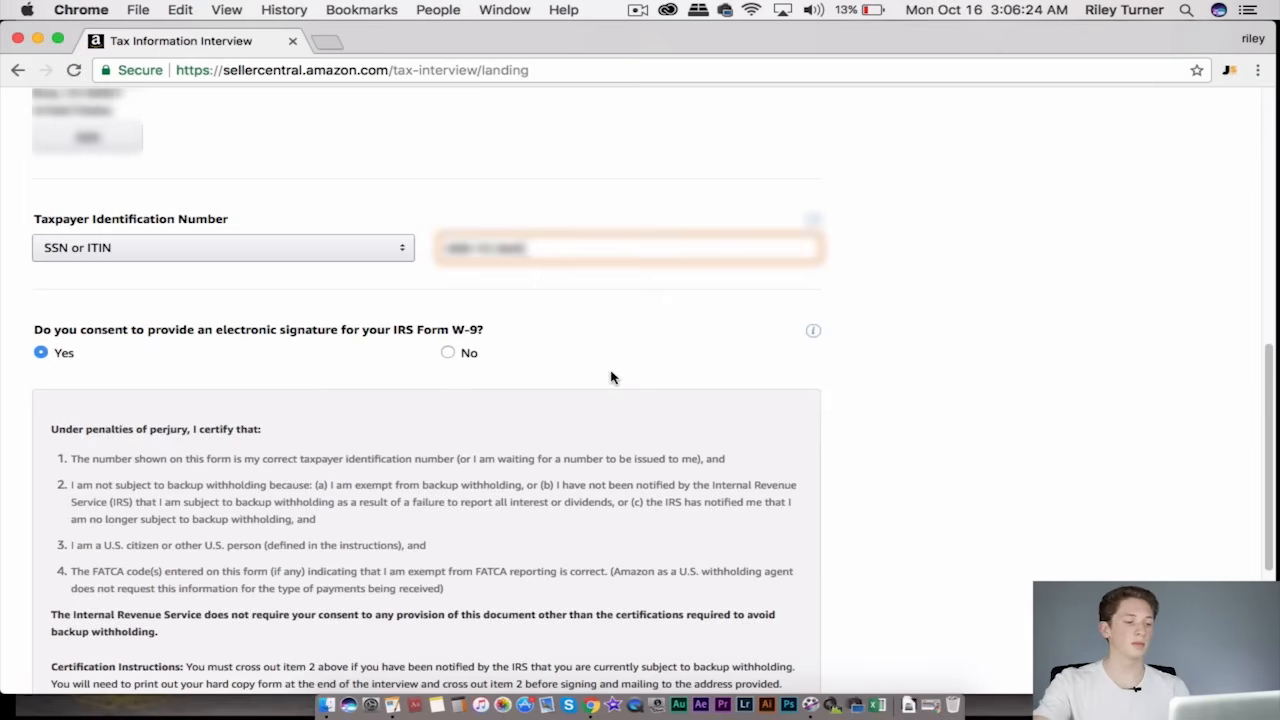
# Step: Sign the W-9 Signature field with the account holder's saved full name and submit the form
pyautogui.scroll(-5, 608, 378)
pyautogui.click(329, 434)
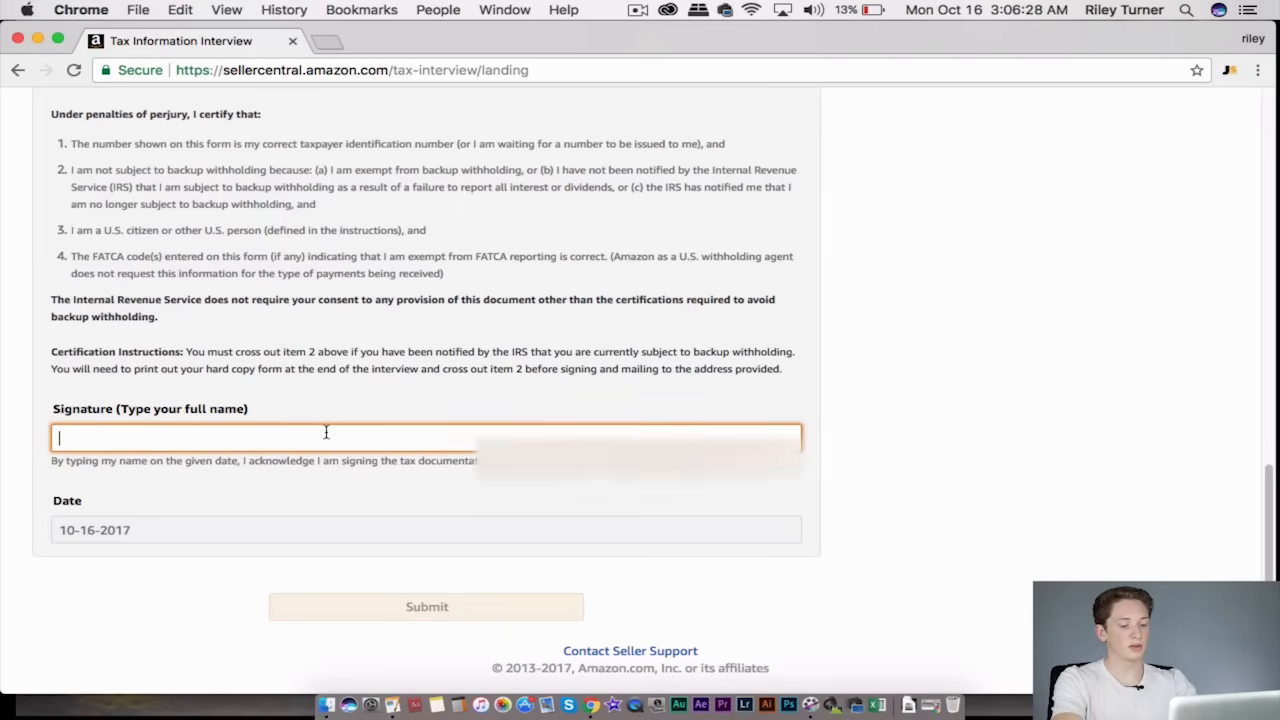
pyautogui.write('riley')
pyautogui.click(329, 463)
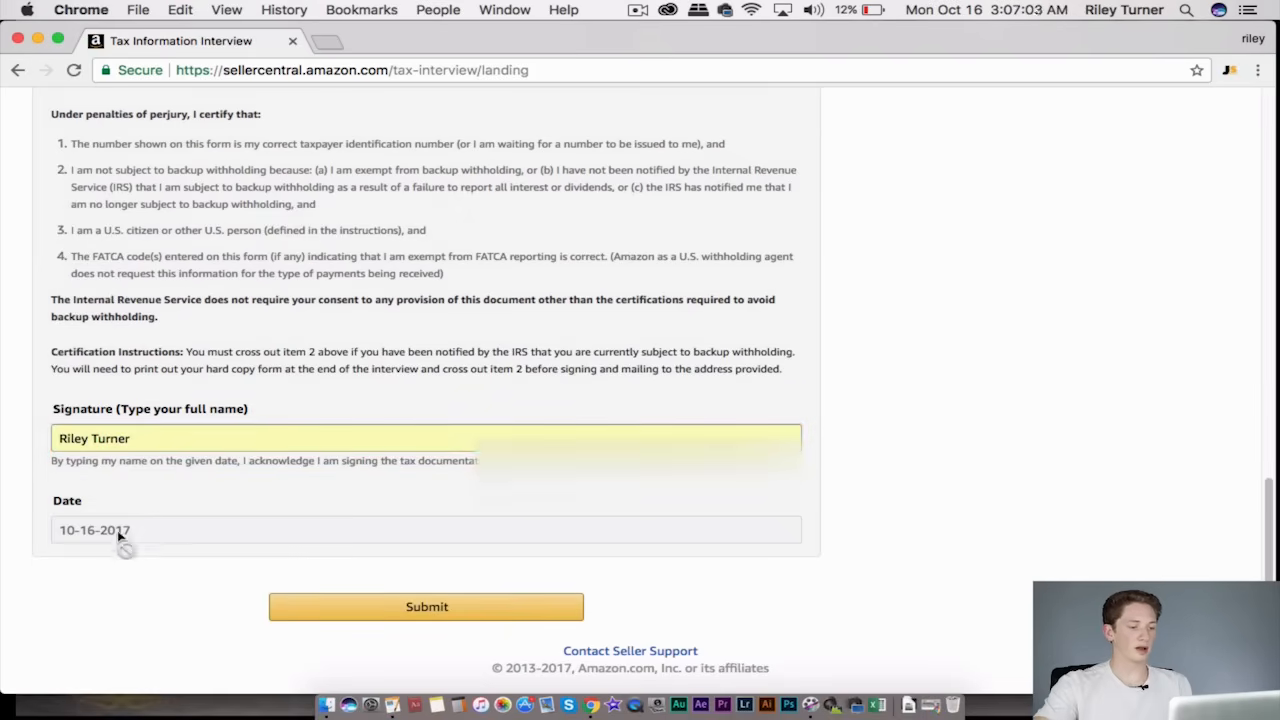
pyautogui.click(425, 609)
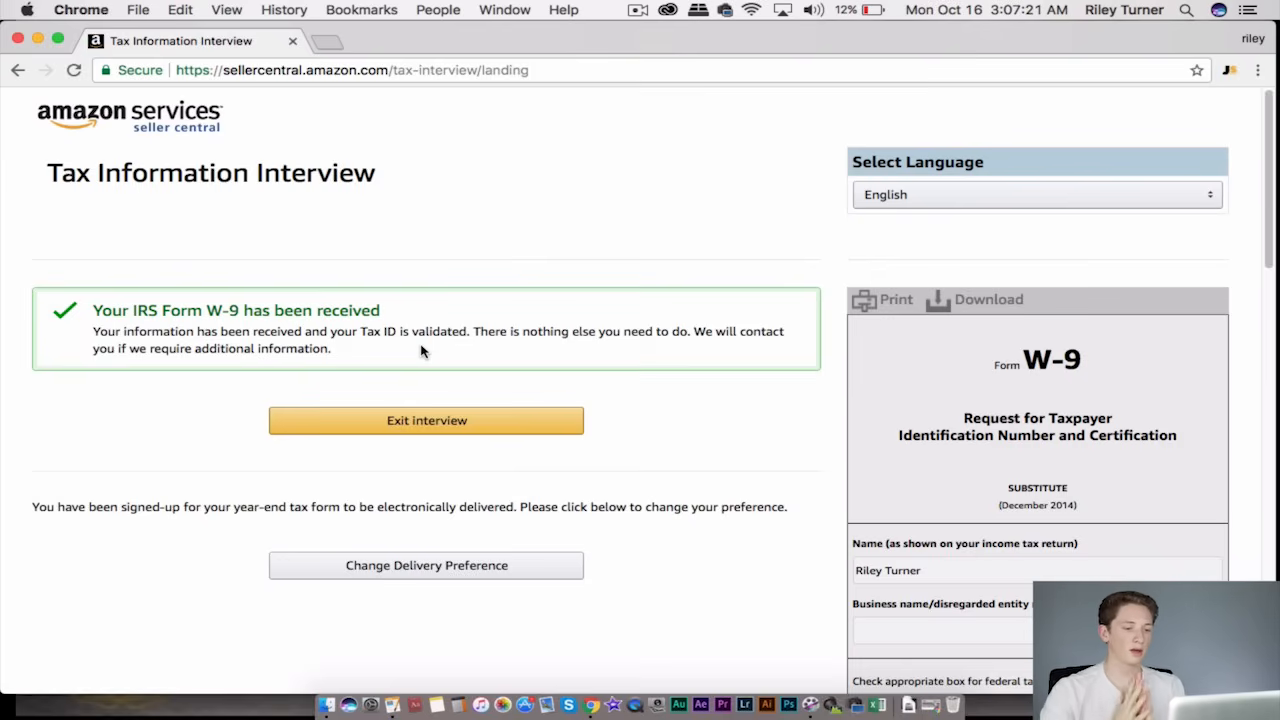
# Step: Exit the W-9 tax interview to reach step 5, Product information
pyautogui.click(410, 420)
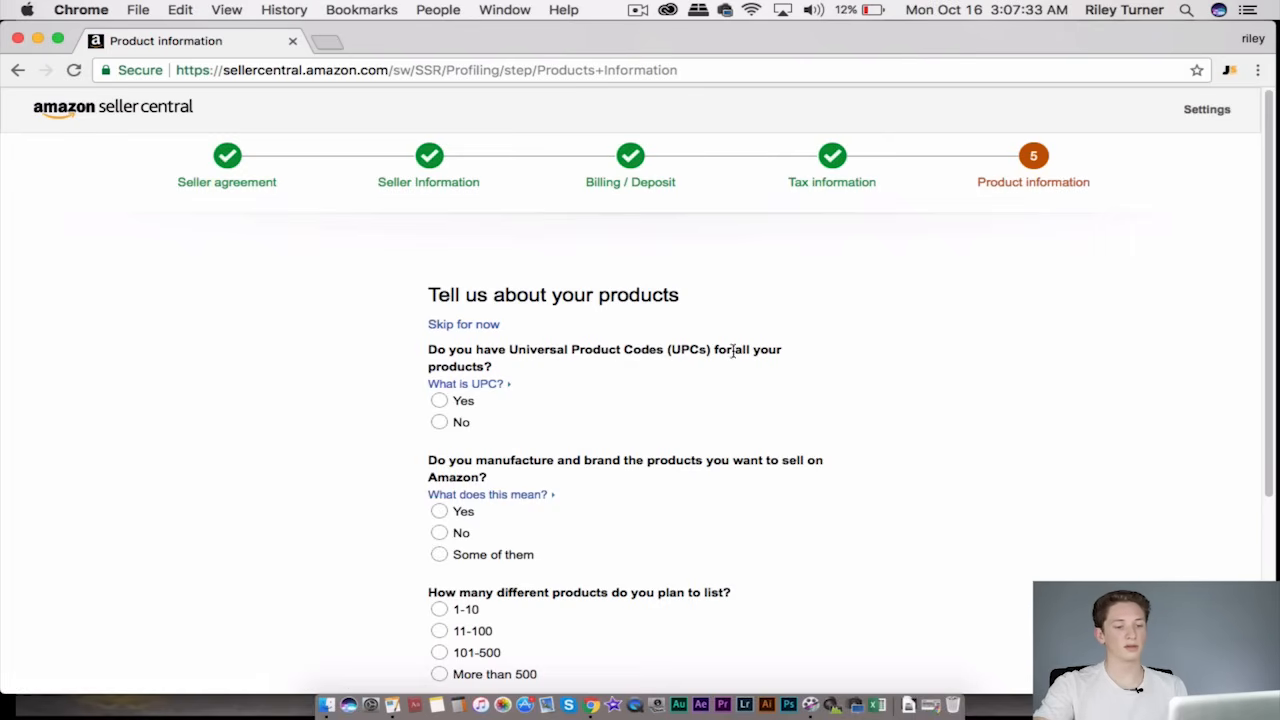
# Step: Answer Yes to UPCs and to manufacturing the products, choose 1-10 products, and continue
pyautogui.click(440, 401)
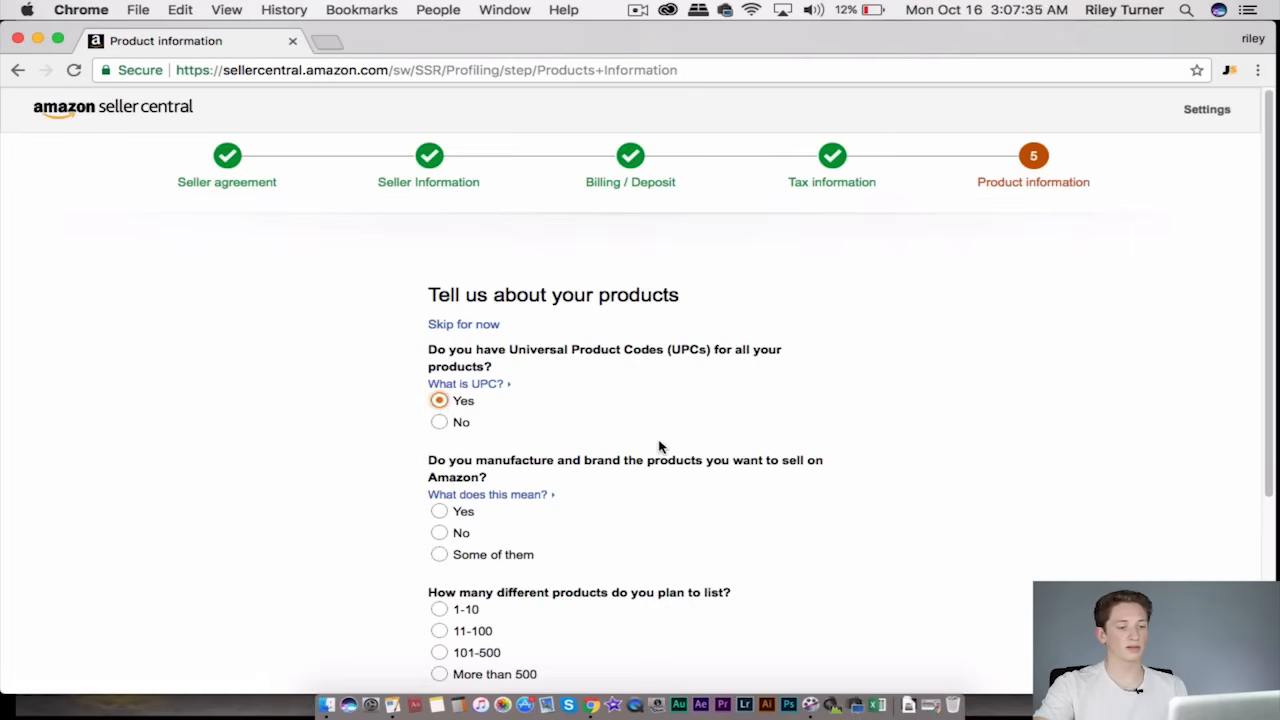
pyautogui.scroll(-3, 657, 440)
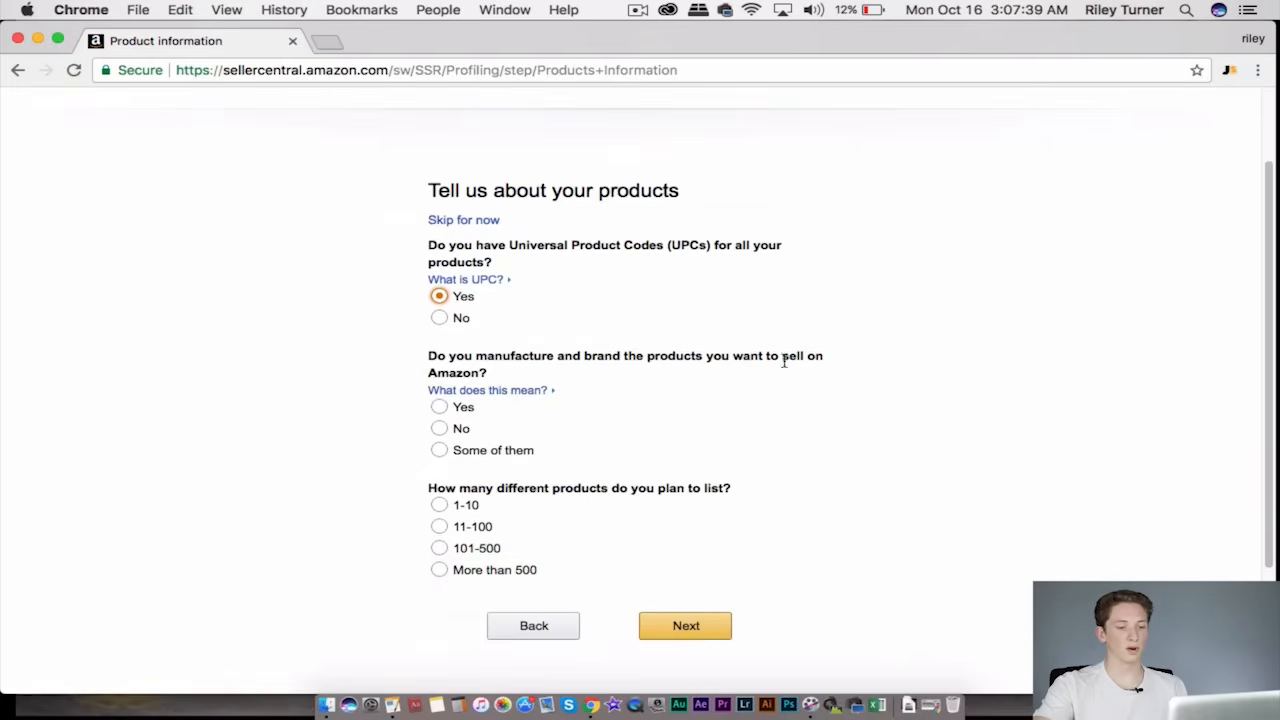
pyautogui.click(440, 408)
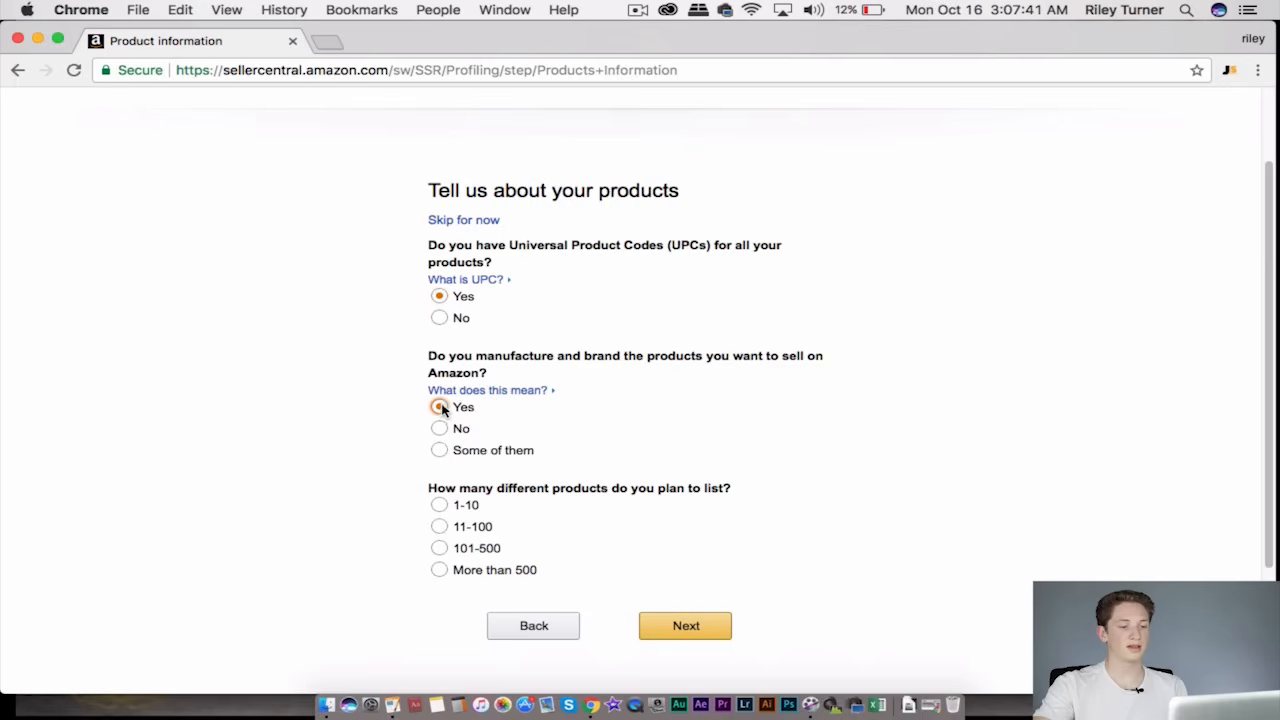
pyautogui.scroll(-2, 663, 429)
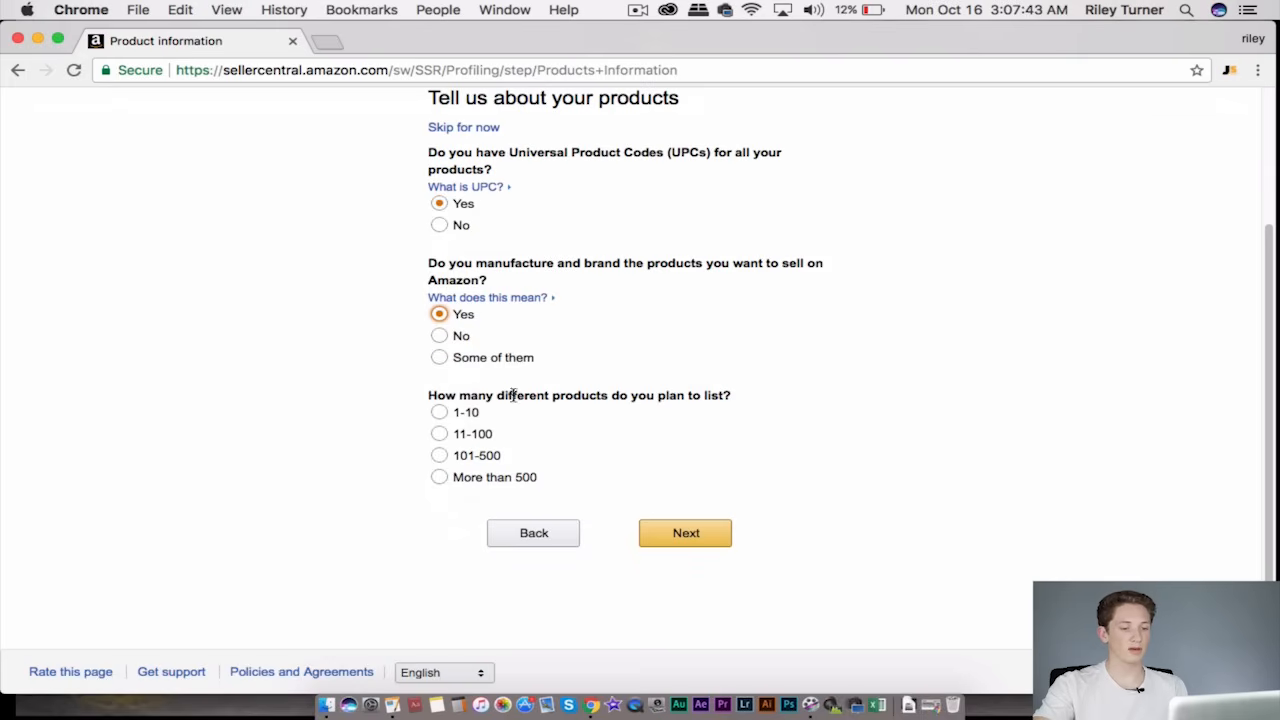
pyautogui.click(438, 414)
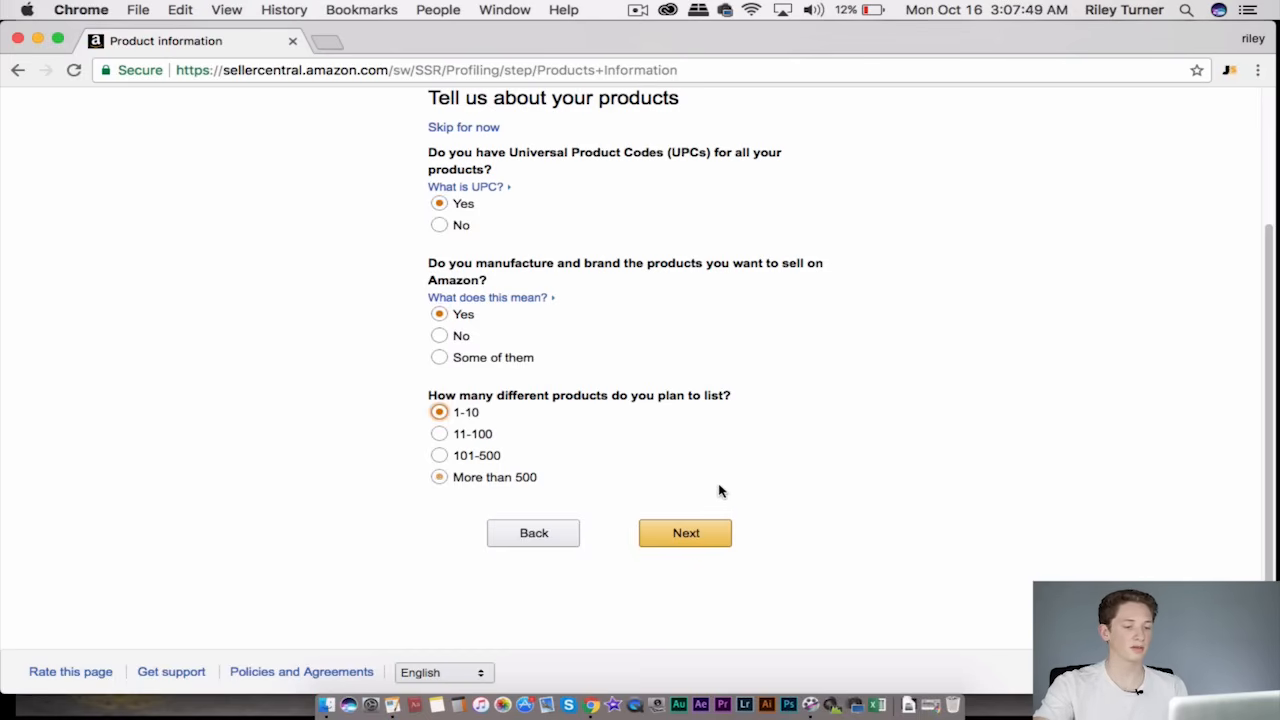
pyautogui.click(700, 533)
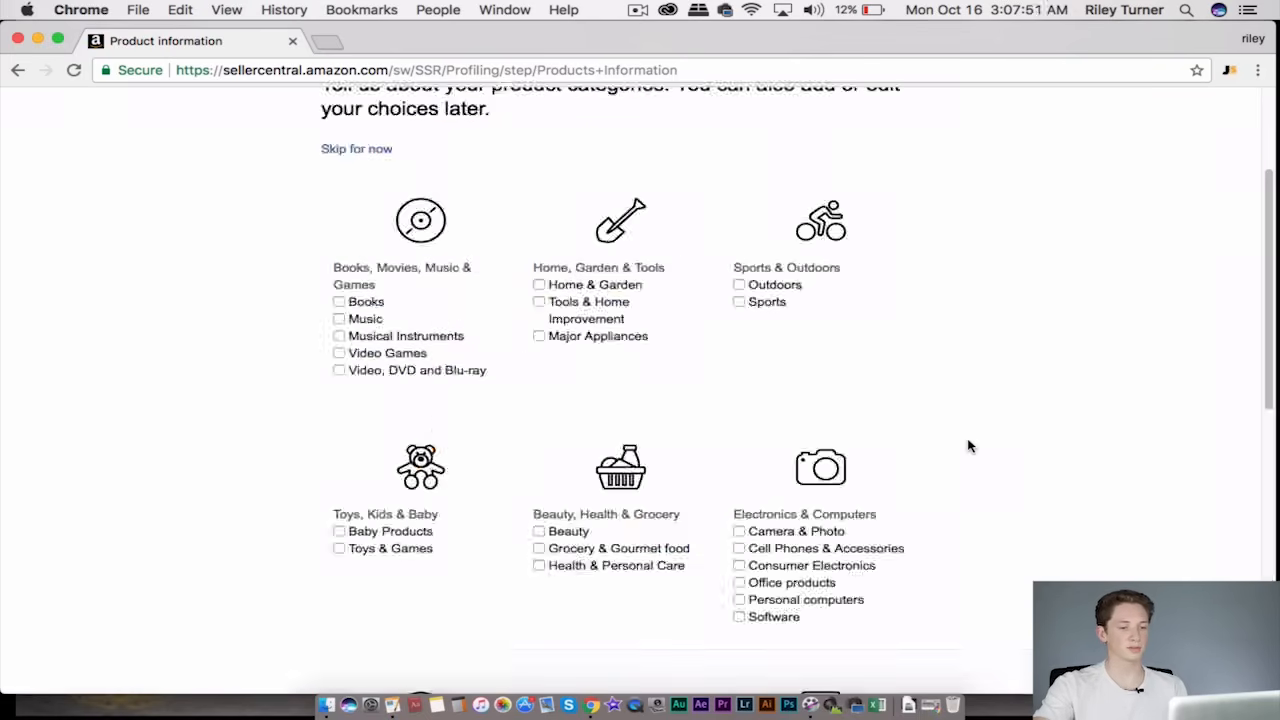
# Step: Select Tools & Home Improvement as the product category and finish registration
pyautogui.scroll(3, 935, 448)
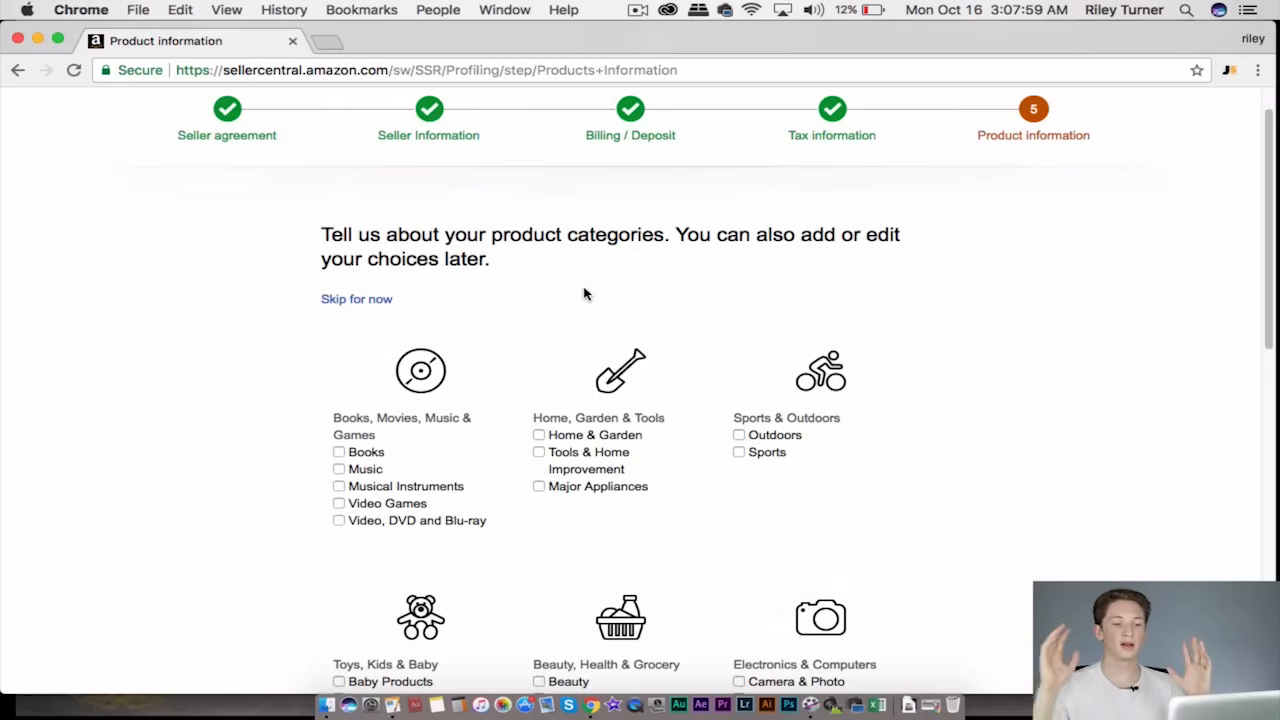
pyautogui.scroll(-2, 503, 294)
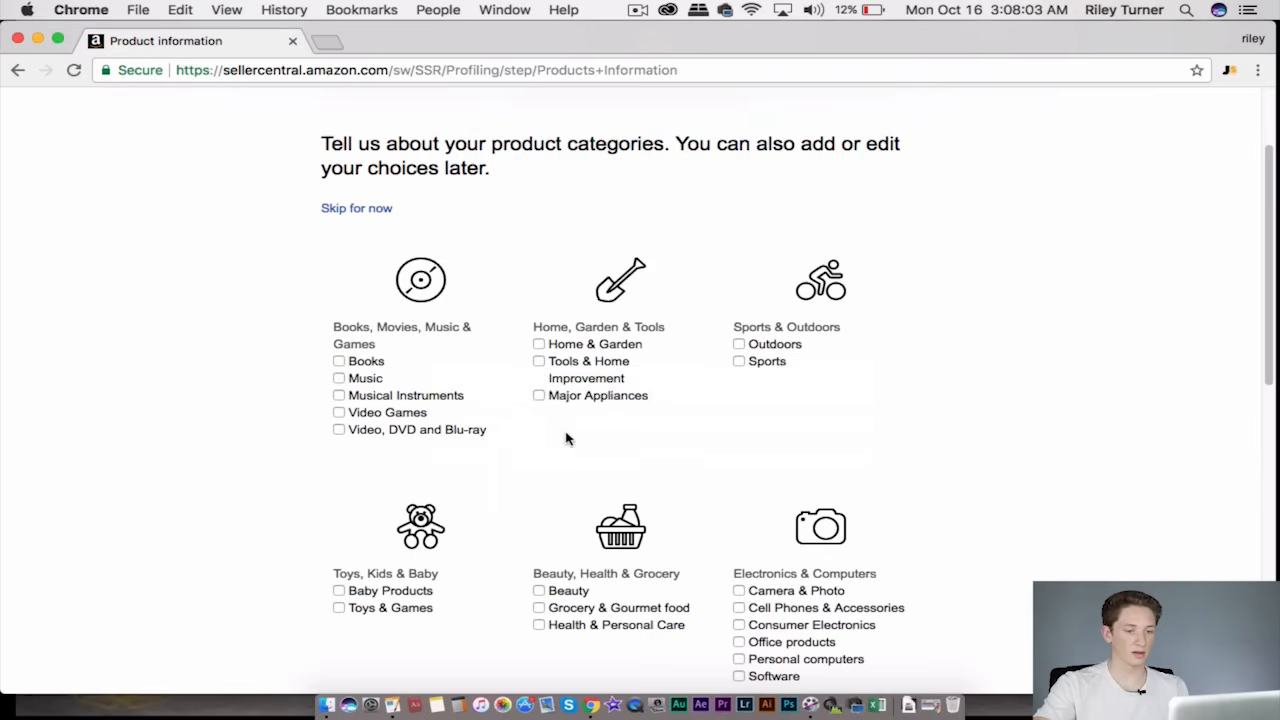
pyautogui.click(540, 362)
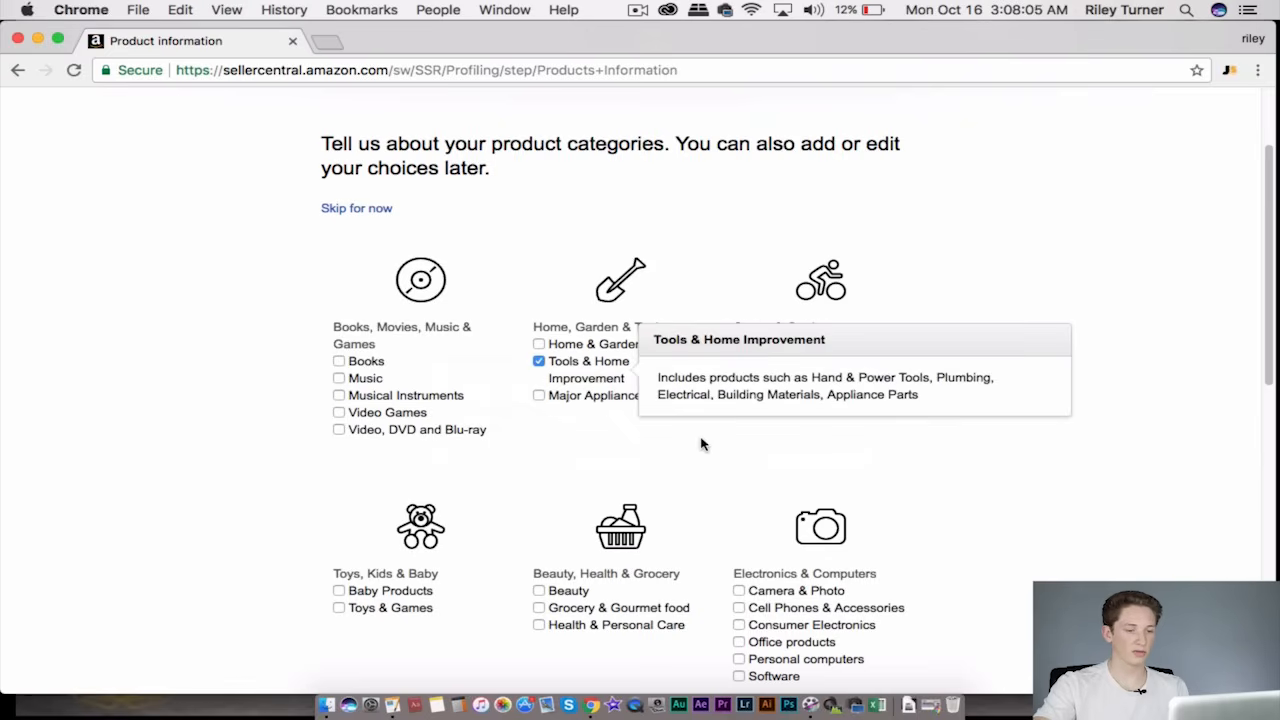
pyautogui.scroll(-4, 700, 440)
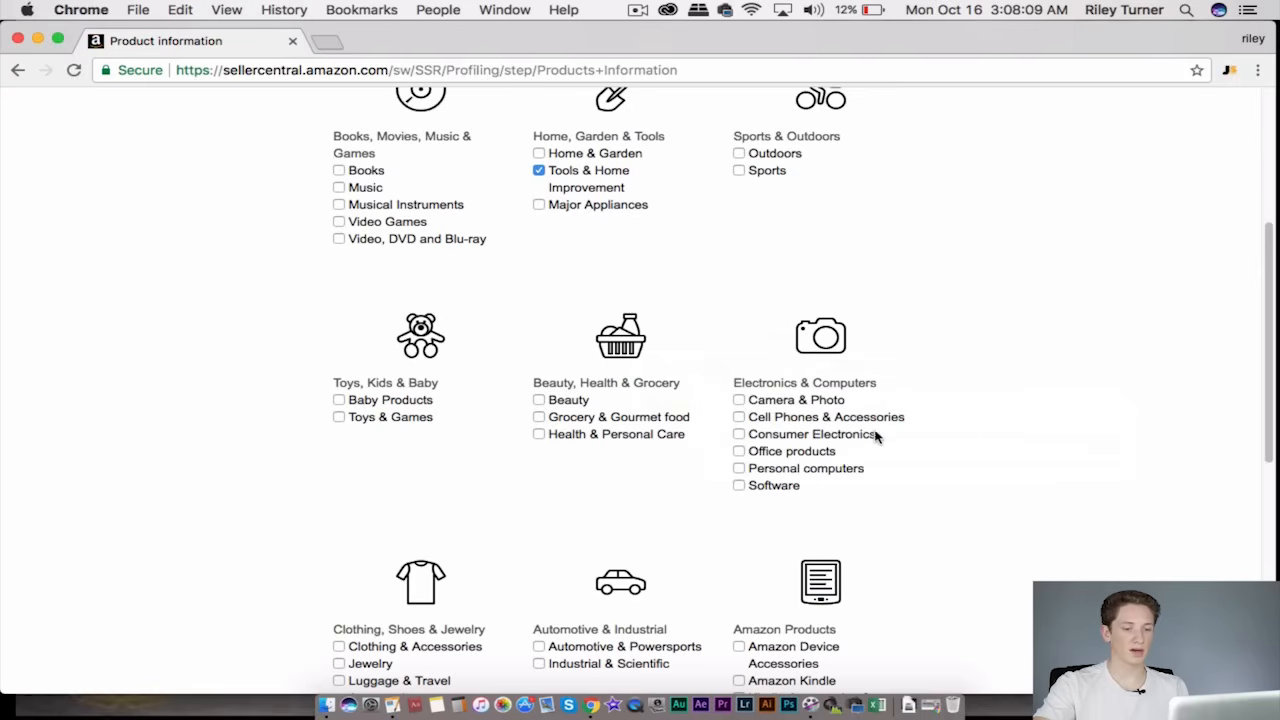
pyautogui.scroll(-1, 848, 460)
pyautogui.scroll(-10, 848, 460)
pyautogui.click(697, 447)
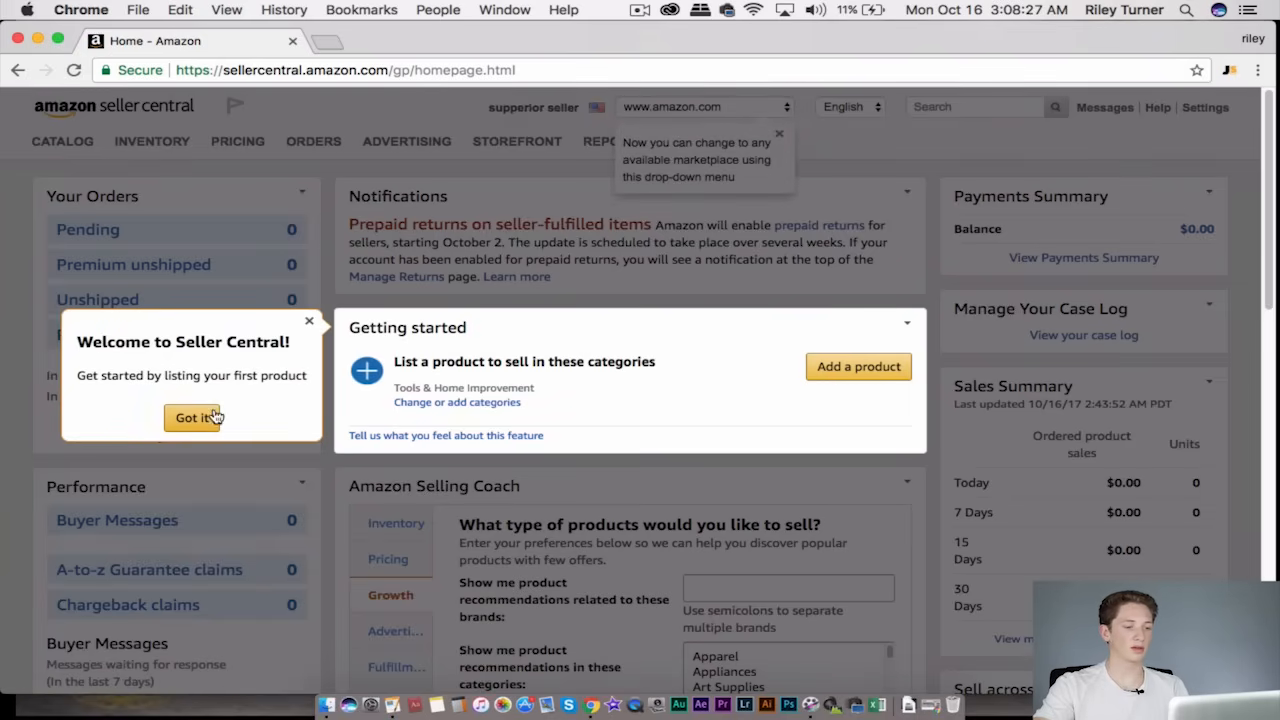
# Step: Close the Welcome to Seller Central popup with Got it
pyautogui.click(854, 257)
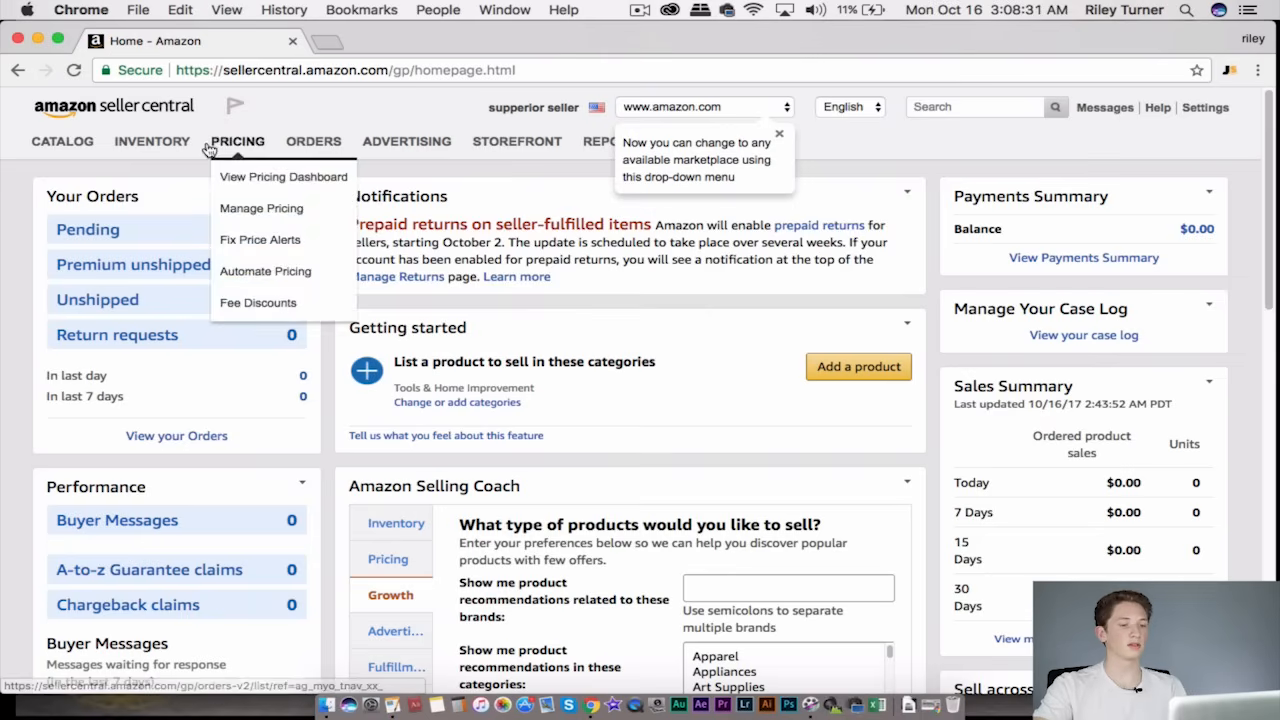